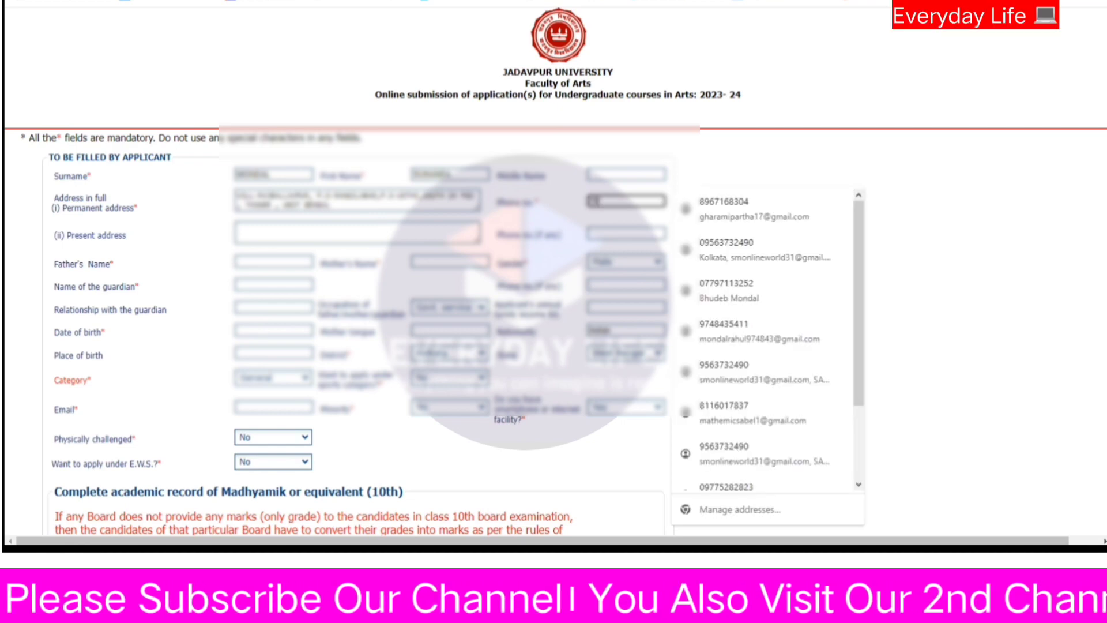
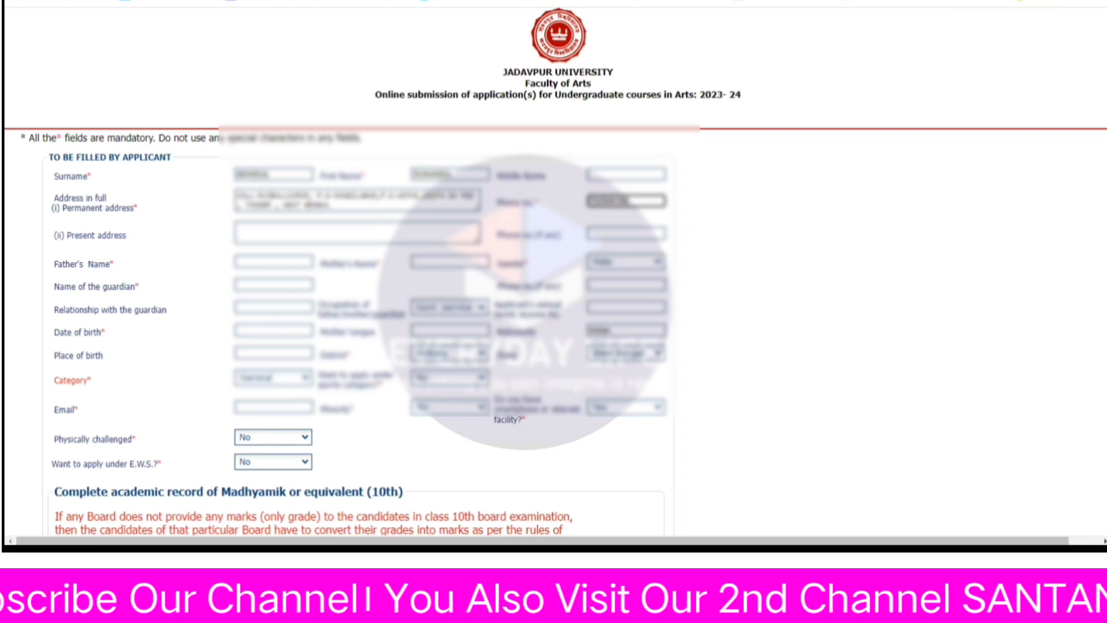
Enter the applicant's phone number and copy the permanent address into the present address.
key("Tab")
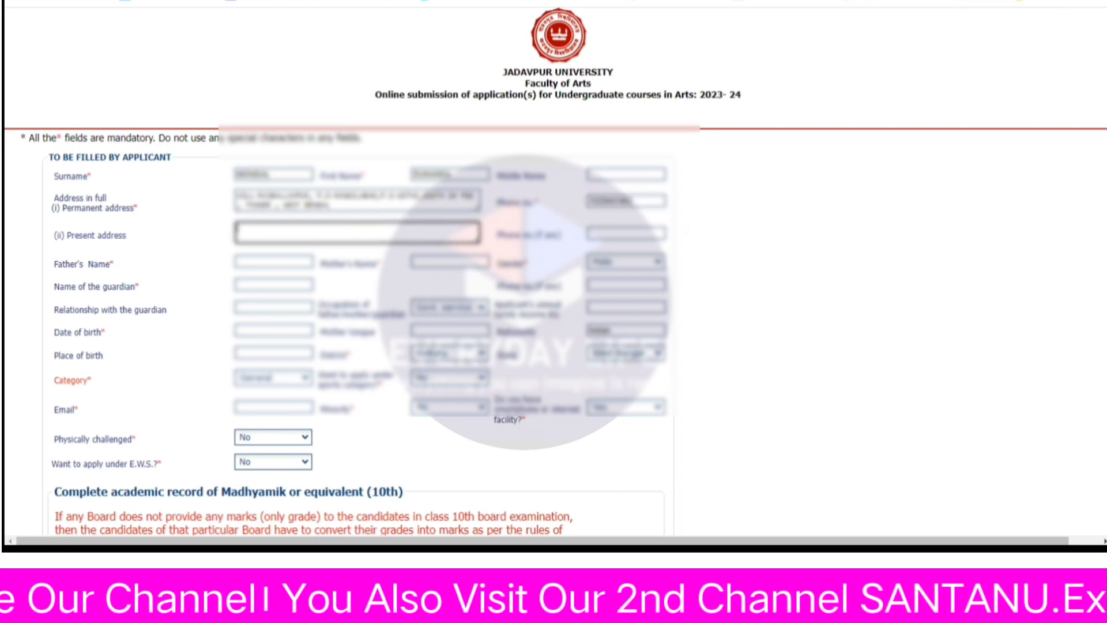
left_click(408, 200)
key("ctrl+a")
left_click(374, 235)
key("ctrl+v")
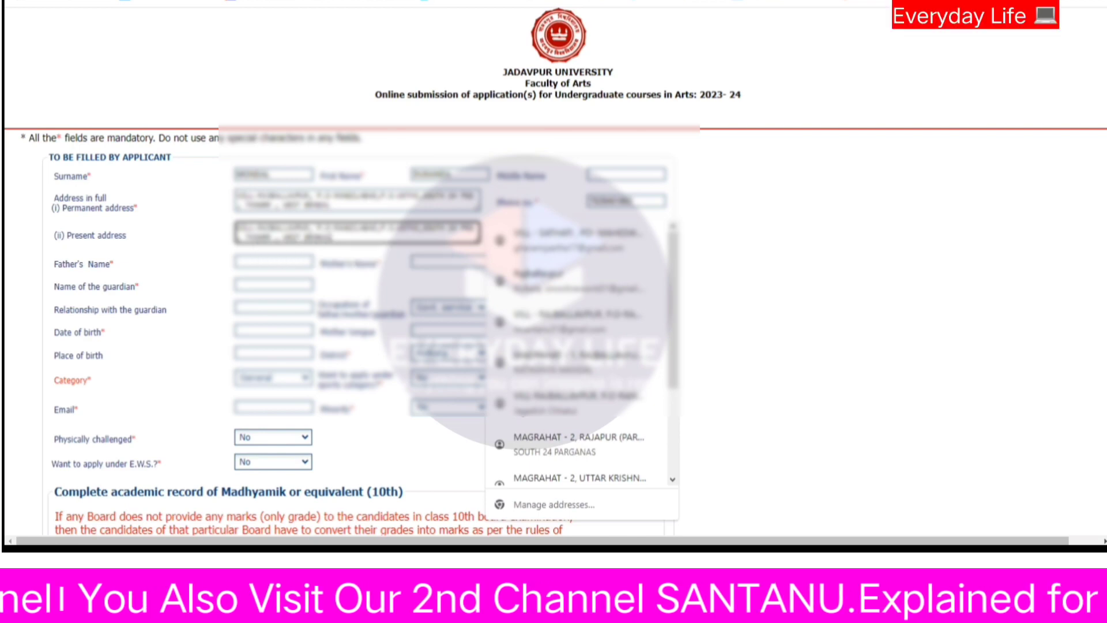
left_click(732, 231)
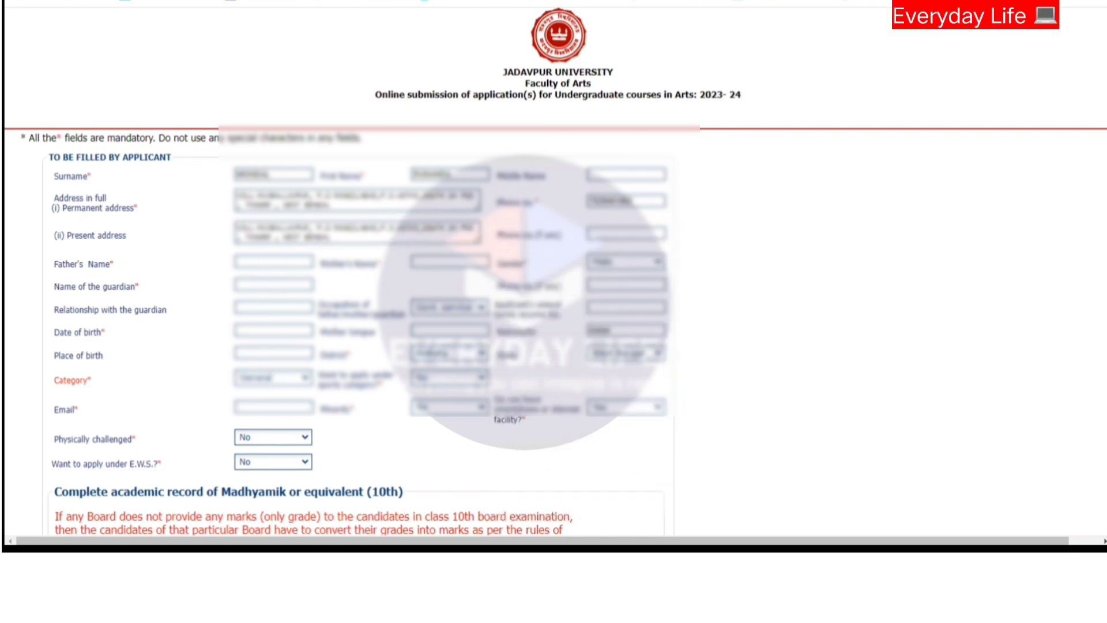
Fill in the father's full name.
left_click(276, 263)
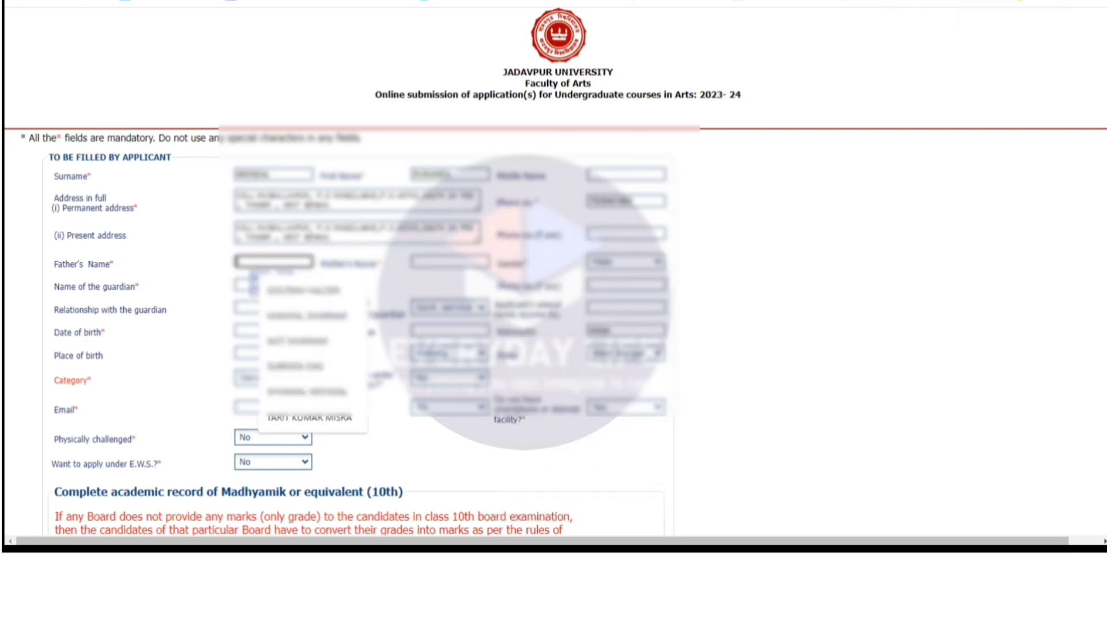
left_click(253, 273)
left_click(288, 264)
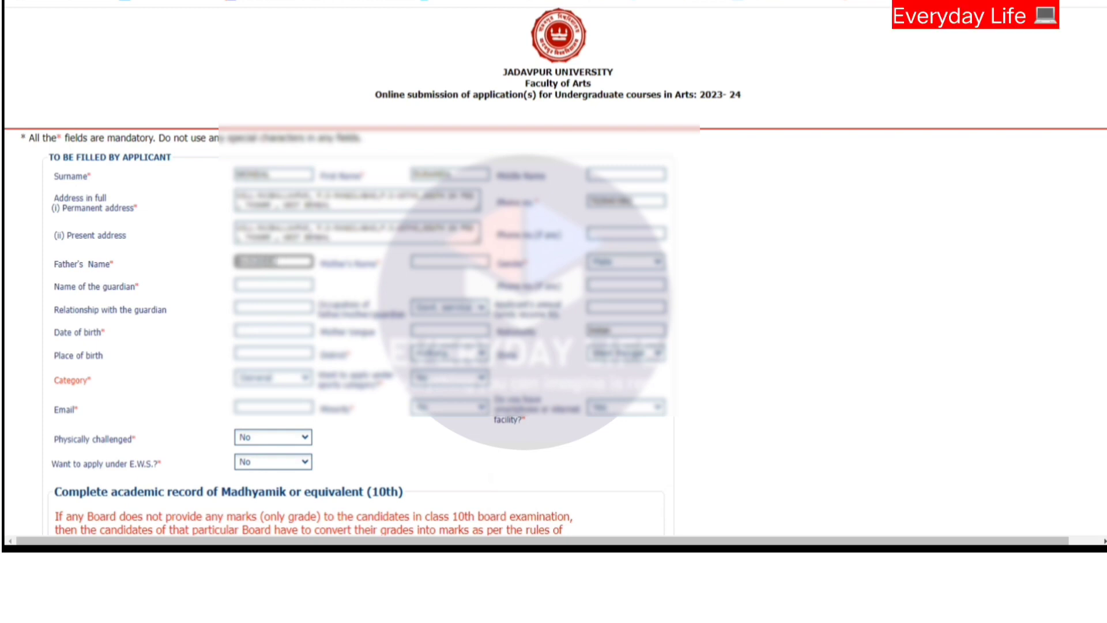
key("Tab")
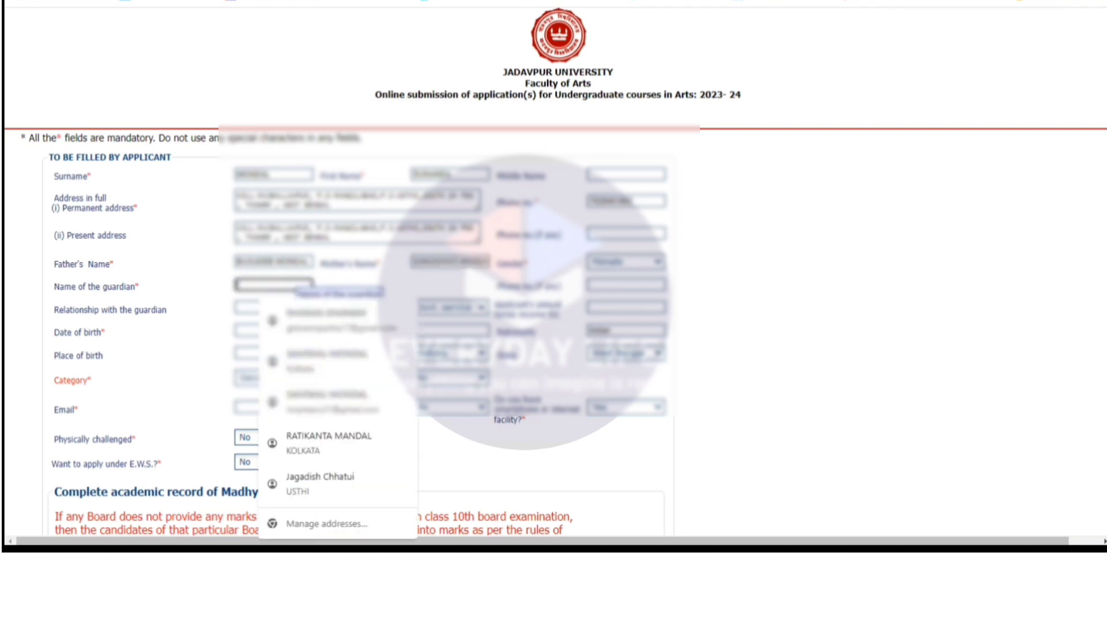
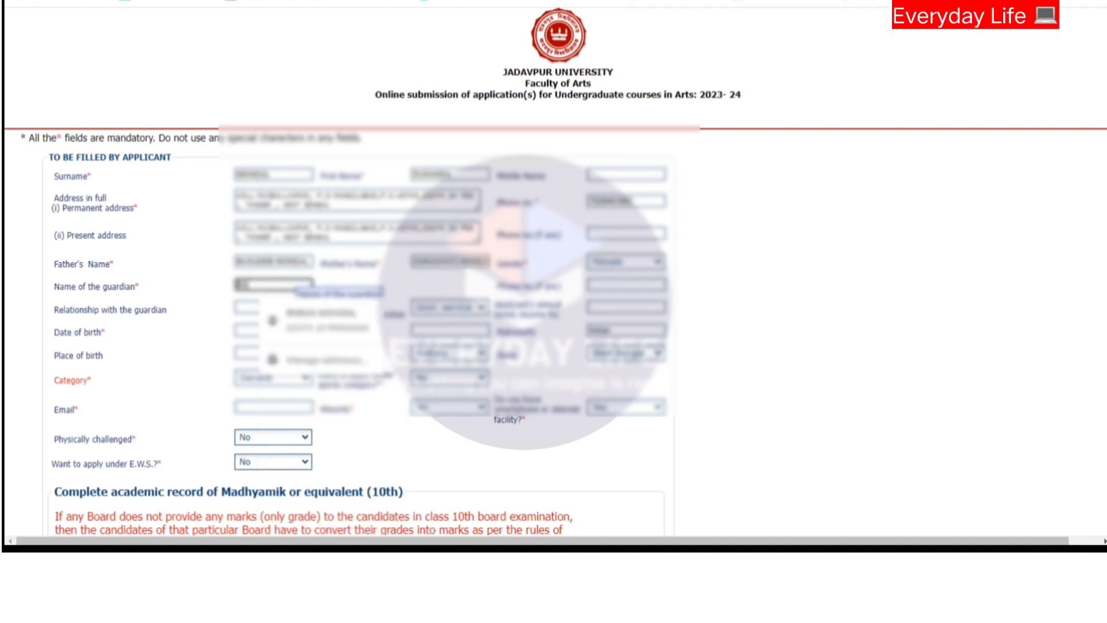
Enter the guardian's name and set the relationship to FATHER.
key("Tab")
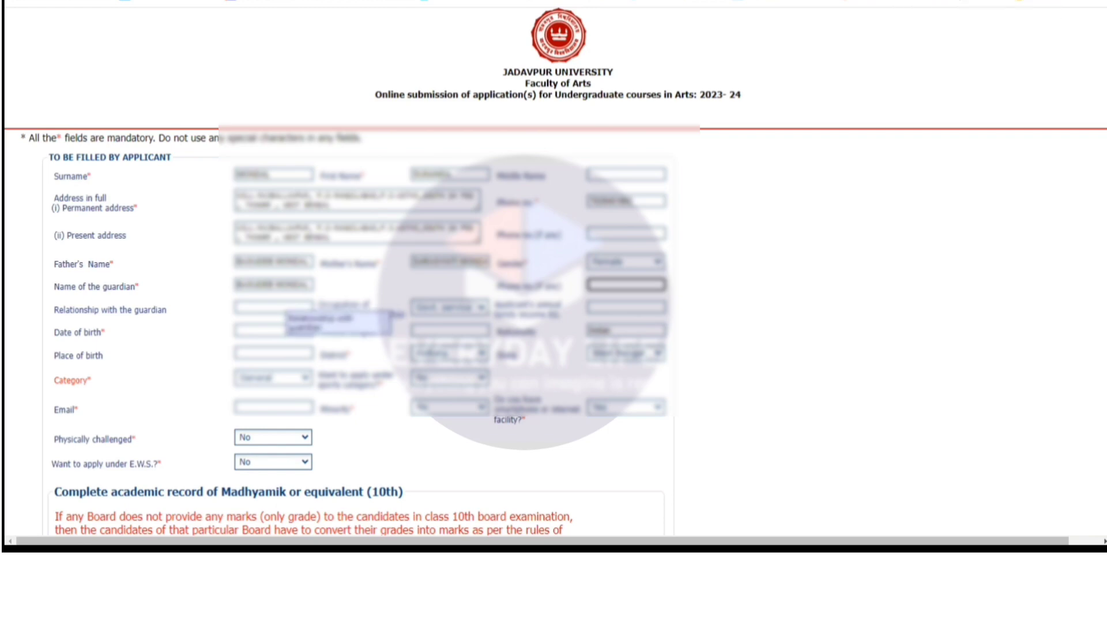
left_click(275, 307)
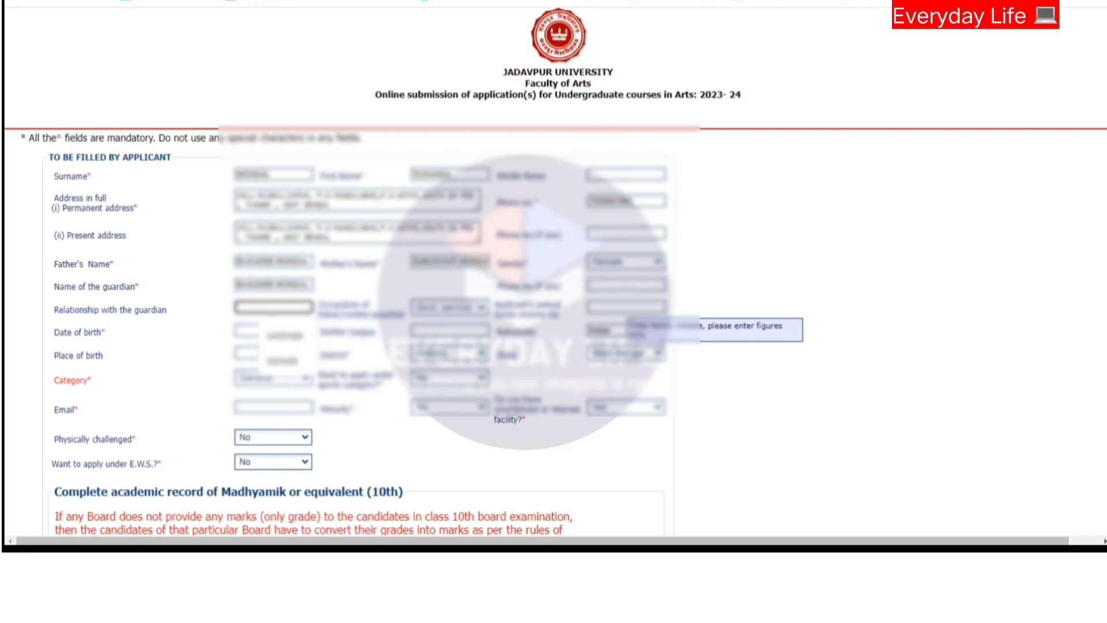
type("FATHER")
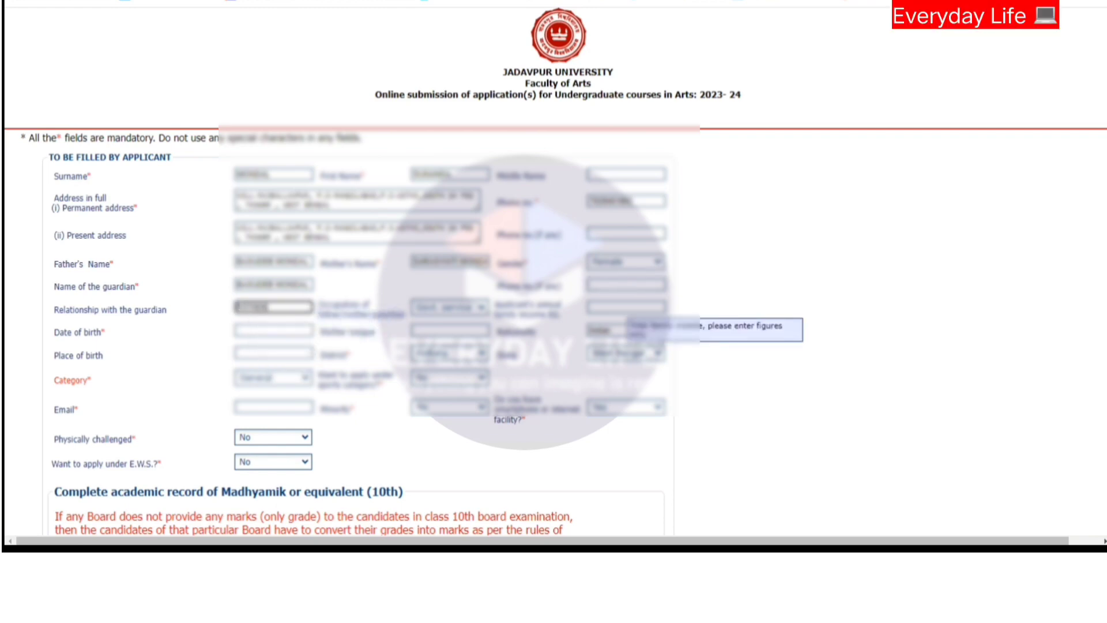
key("Tab")
Set the guardian's occupation to Other and annual family income to 60000.
left_click(476, 308)
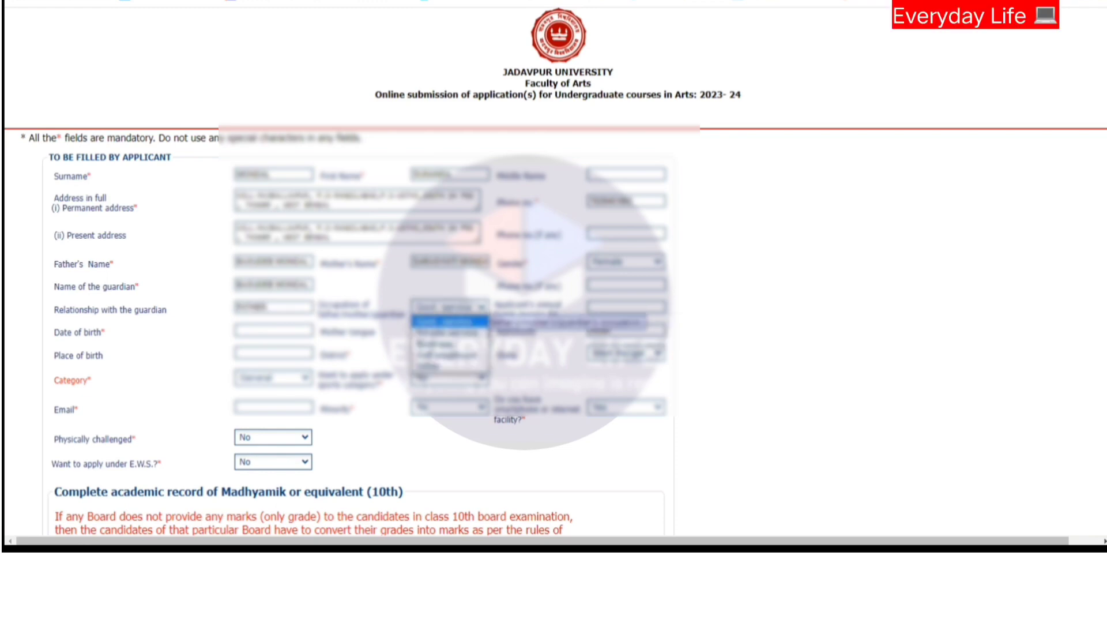
left_click(450, 366)
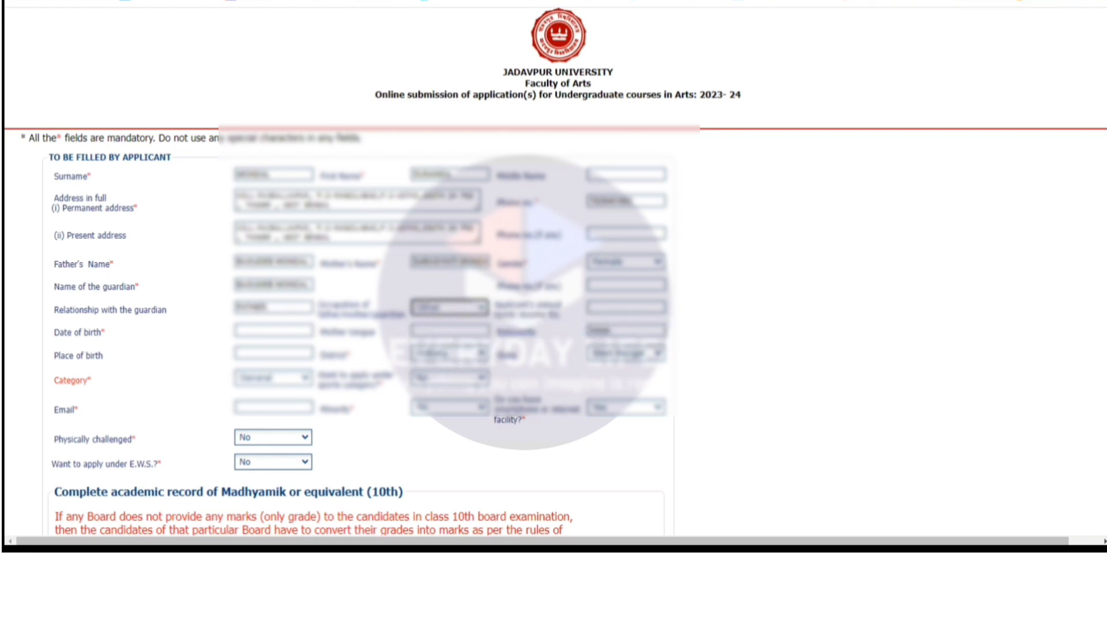
left_click(619, 307)
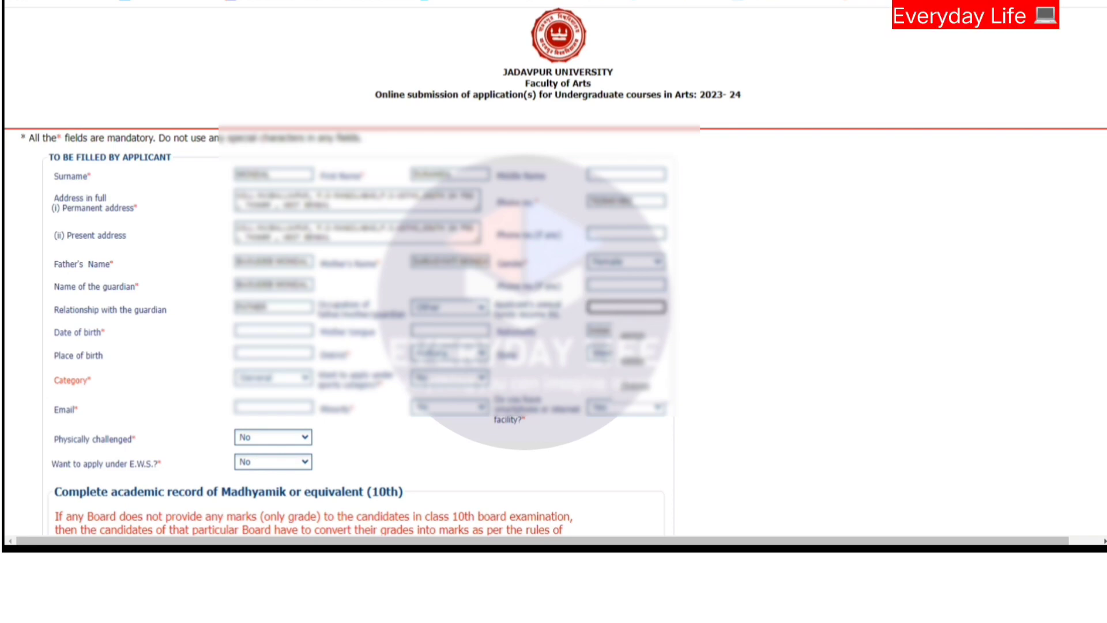
type("1")
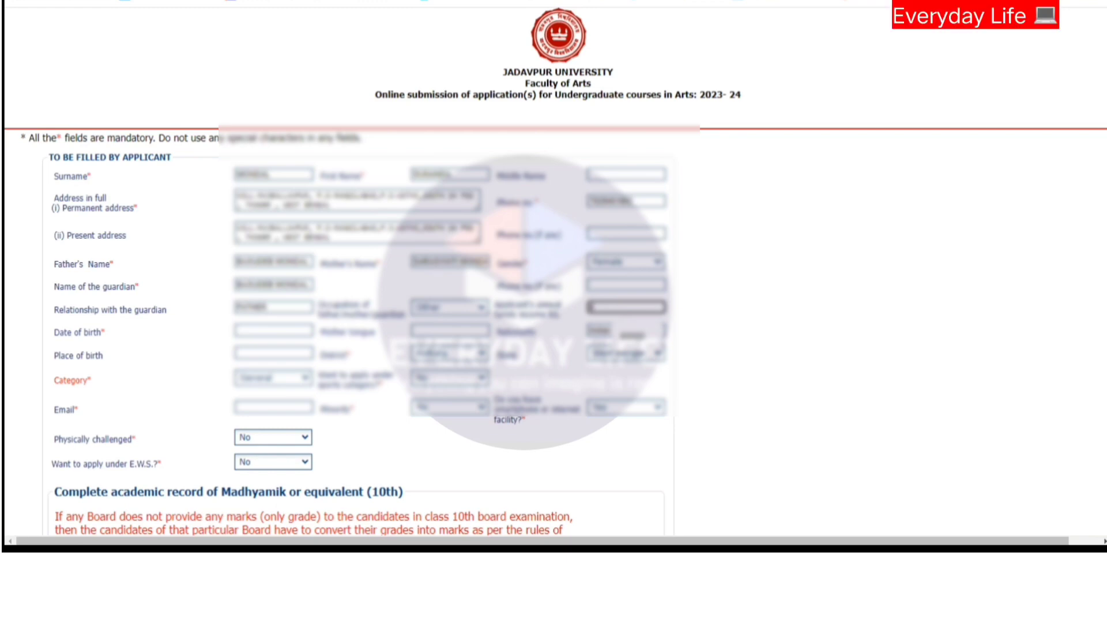
type("60000")
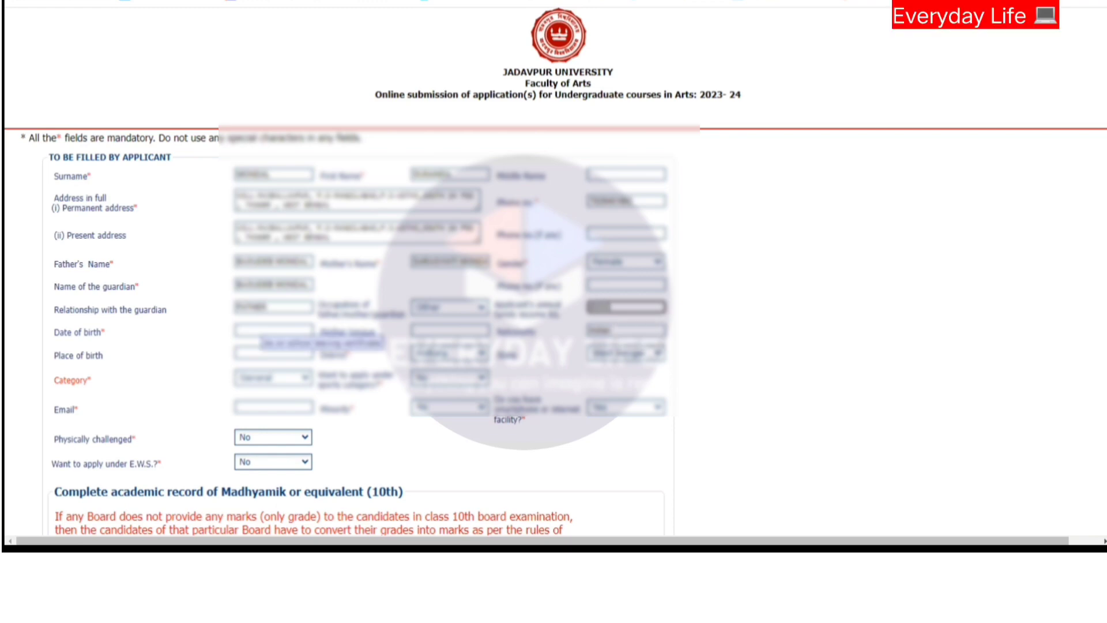
left_click(273, 330)
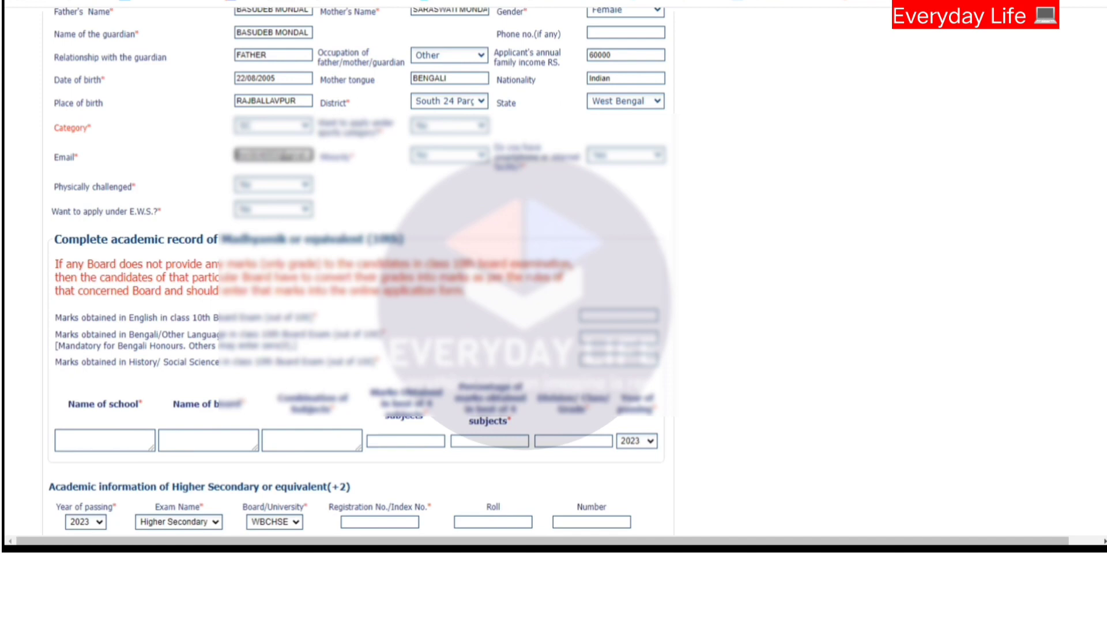
Scroll down to the Madhyamik (10th) record and put the cursor in the English marks box.
scroll(358, 271, "down", 1)
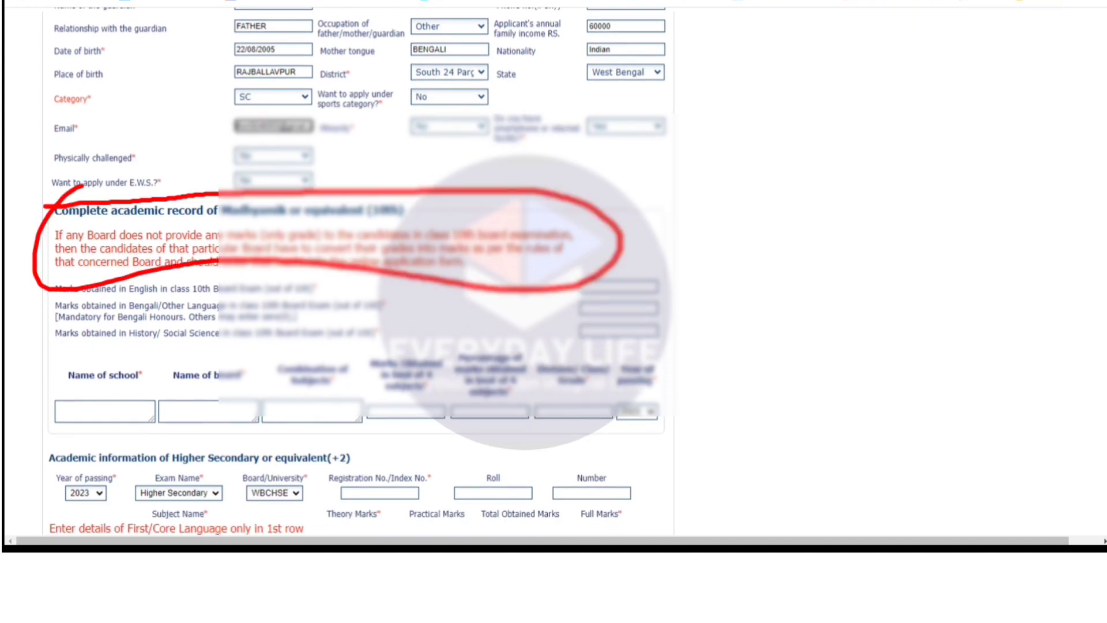
left_click(627, 287)
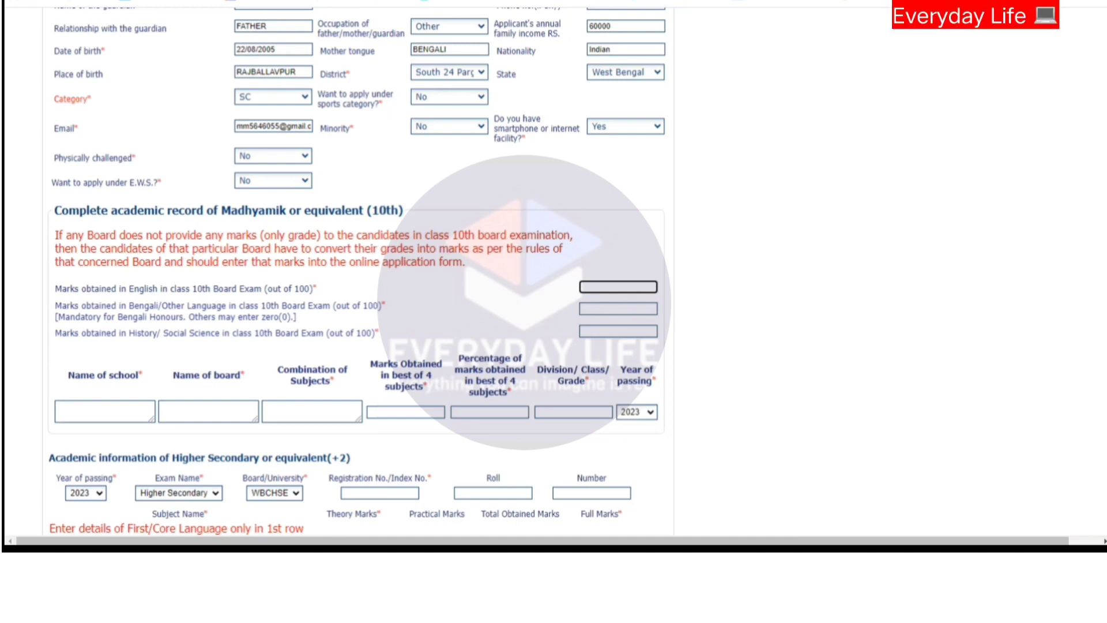
key("ctrl+alt+d")
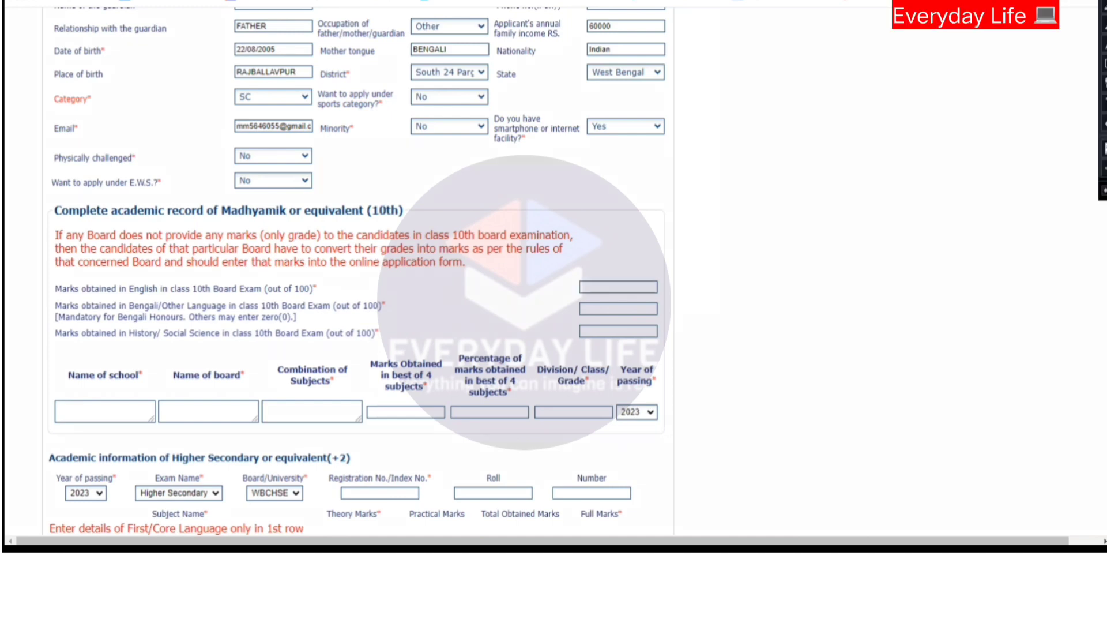
mouse_move(56, 223)
left_mouse_down()
mouse_move(242, 232)
mouse_move(413, 205)
left_mouse_up()
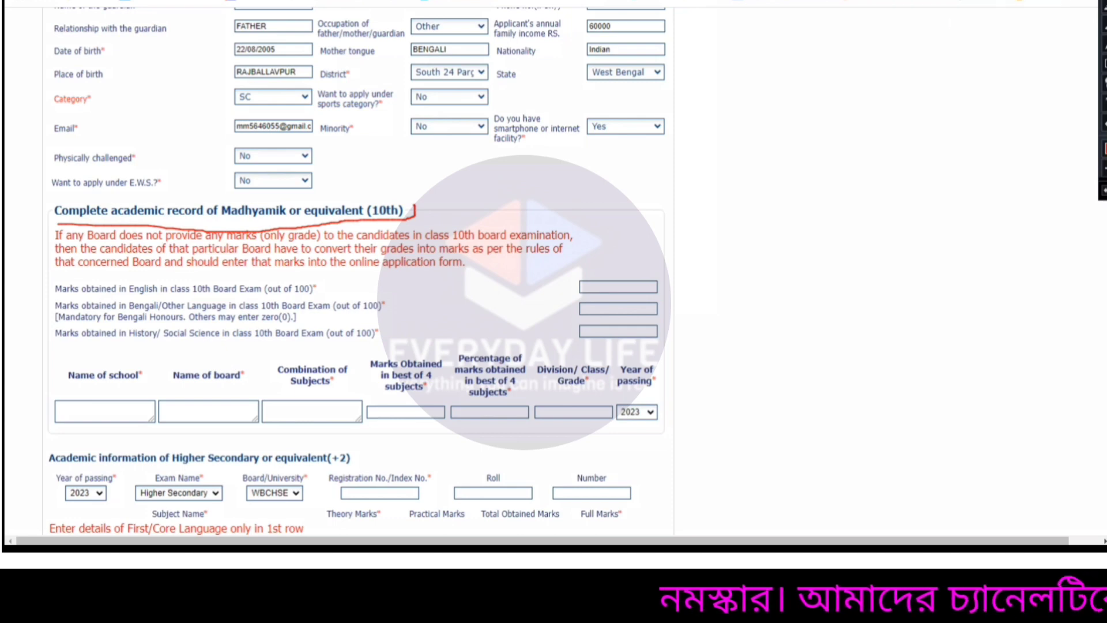
left_click_drag(36, 295, 54, 279)
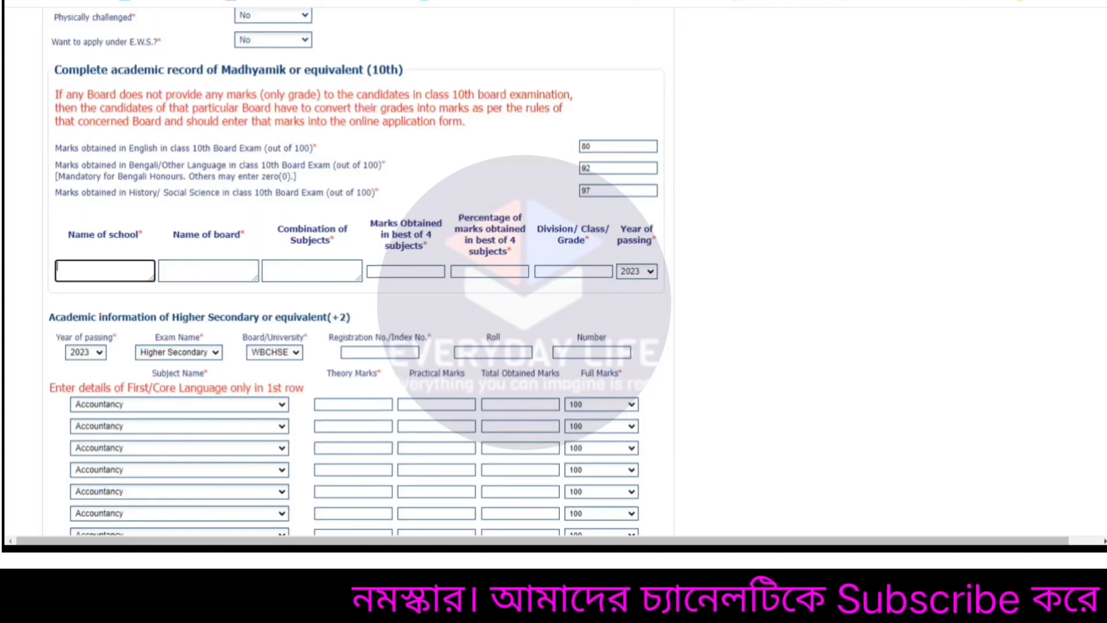
Type the Class 10 school name in the 10th academic record row.
type("ramkri")
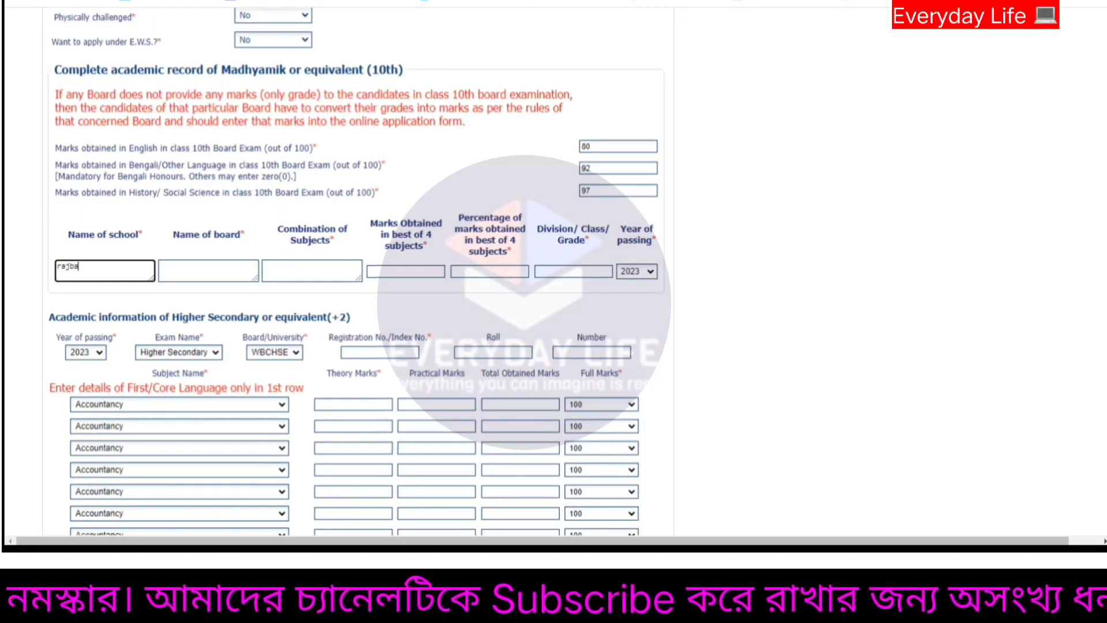
key("BackSpace")
key("BackSpace")
key("BackSpace")
key("BackSpace")
key("BackSpace")
key("BackSpace")
type("RAJB")
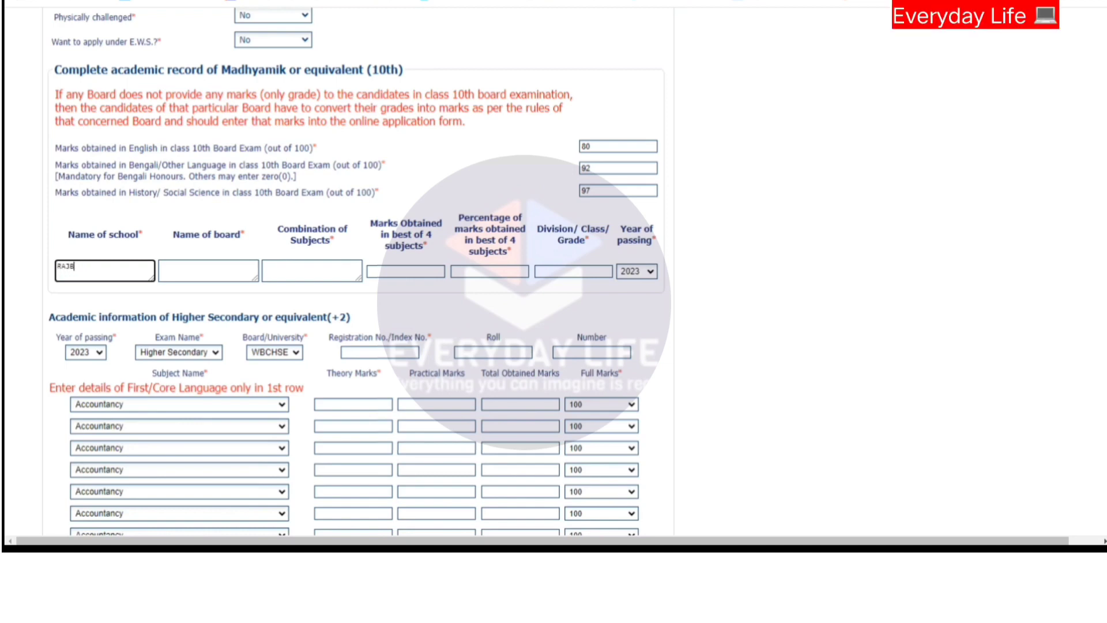
type("ALLAVPUR RANGILABAD RAMA")
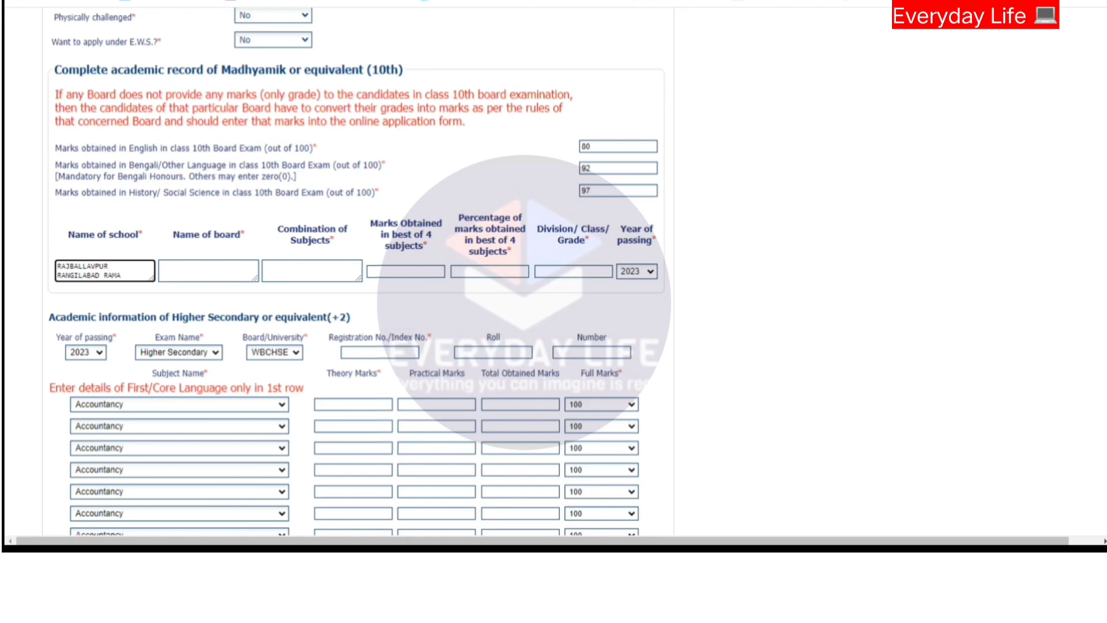
key("BackSpace")
type("LAL MEMOR")
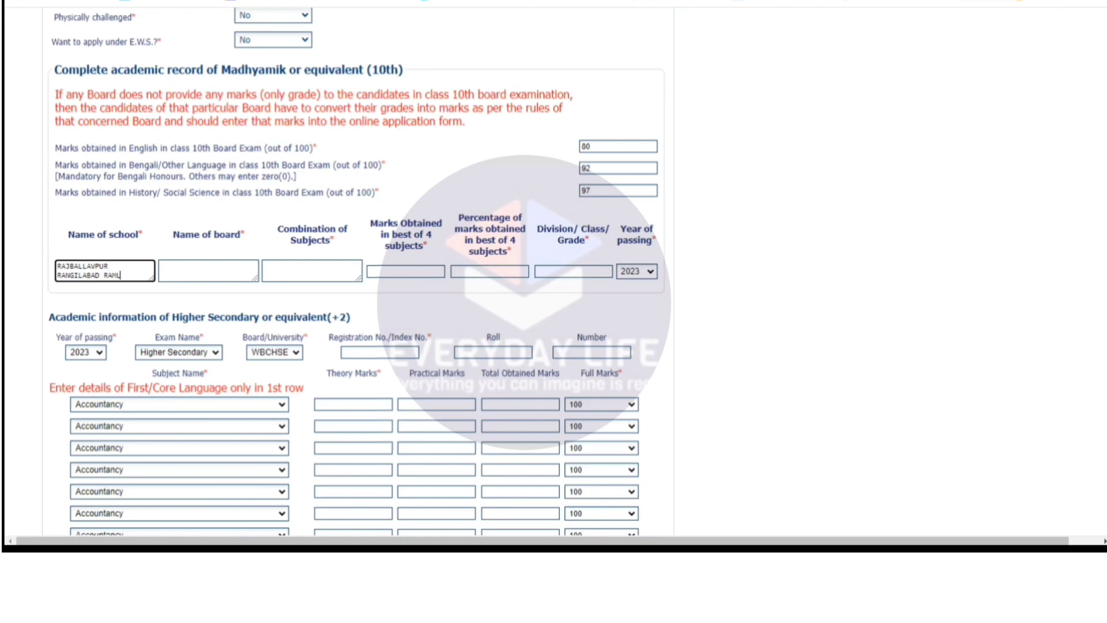
type("IAL HIGH SCH")
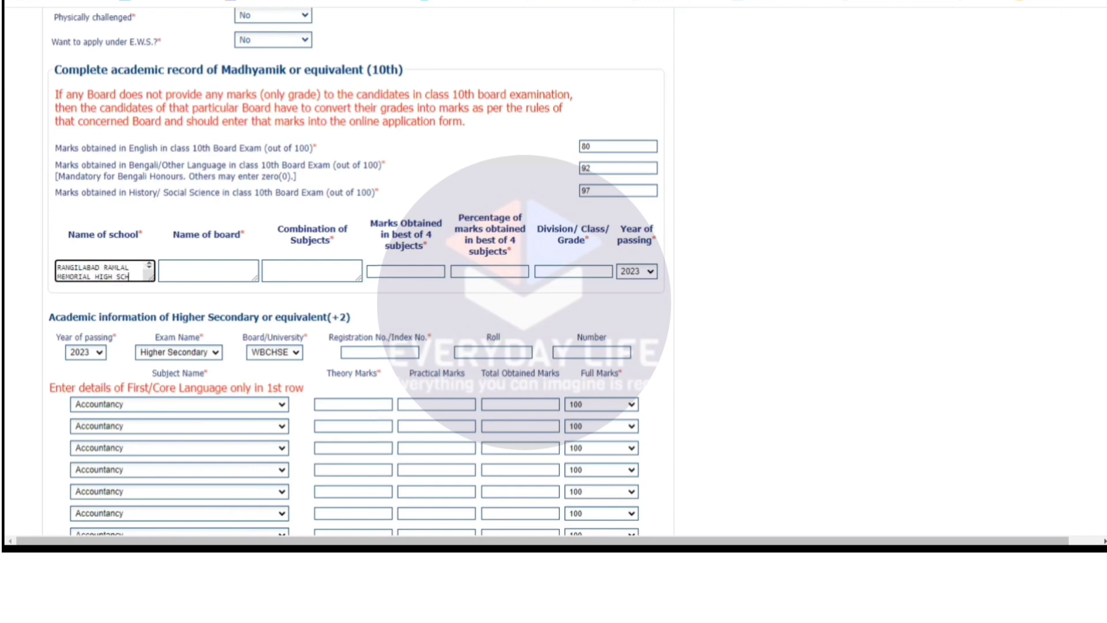
key("BackSpace")
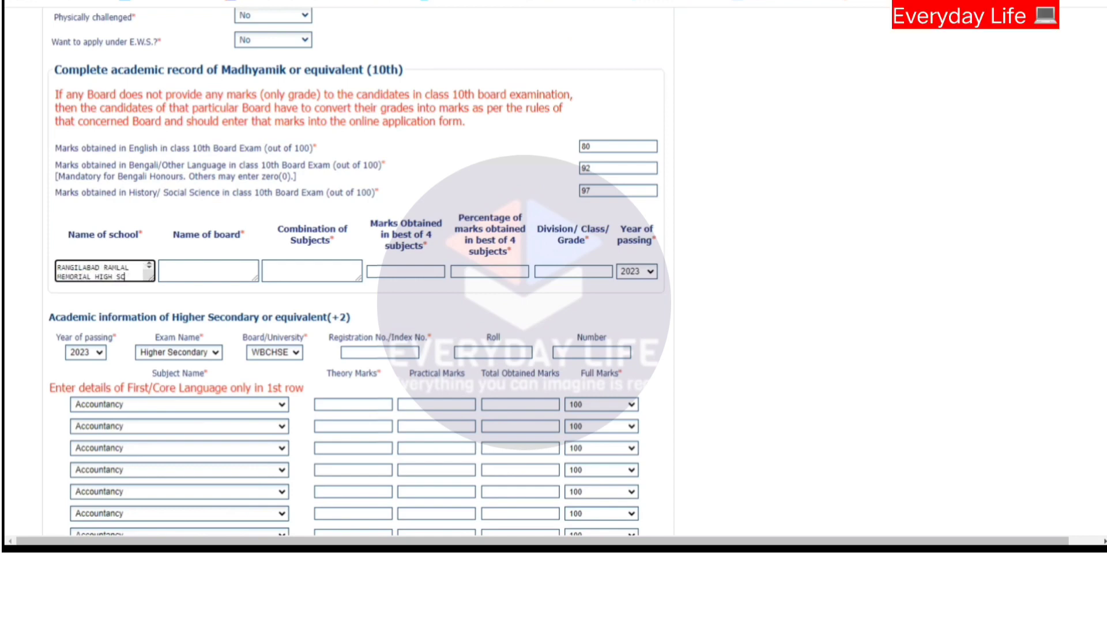
type("HOOL")
Set the board to W.B.B.S.E and subjects to BENG,ENG,MATH,PHYSC,LIFESC,HIST,GEO.
key("Tab")
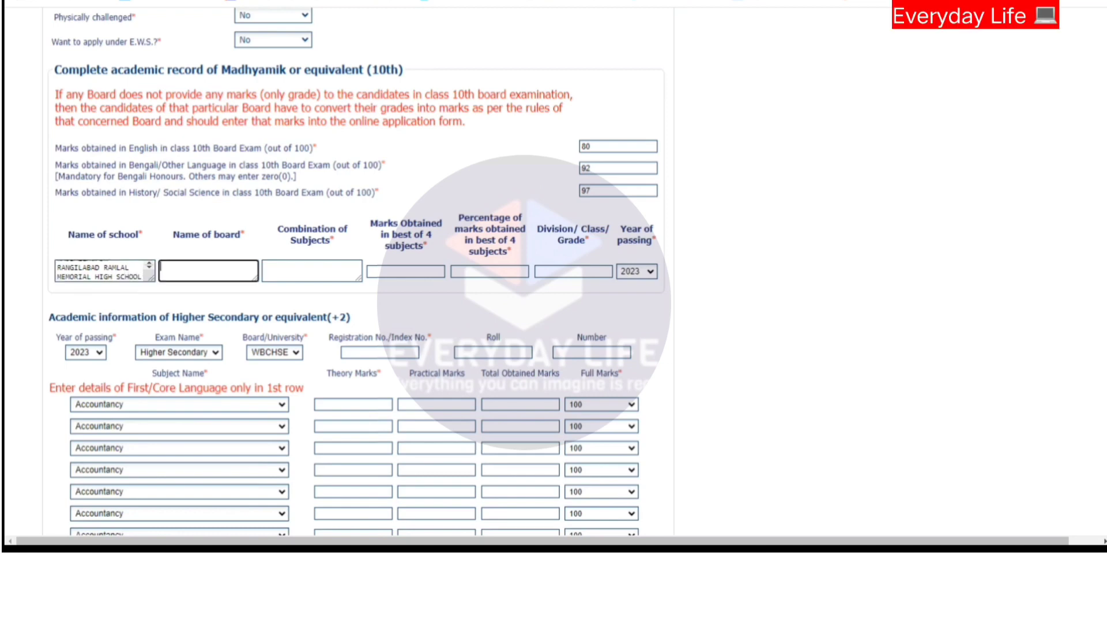
type("W.")
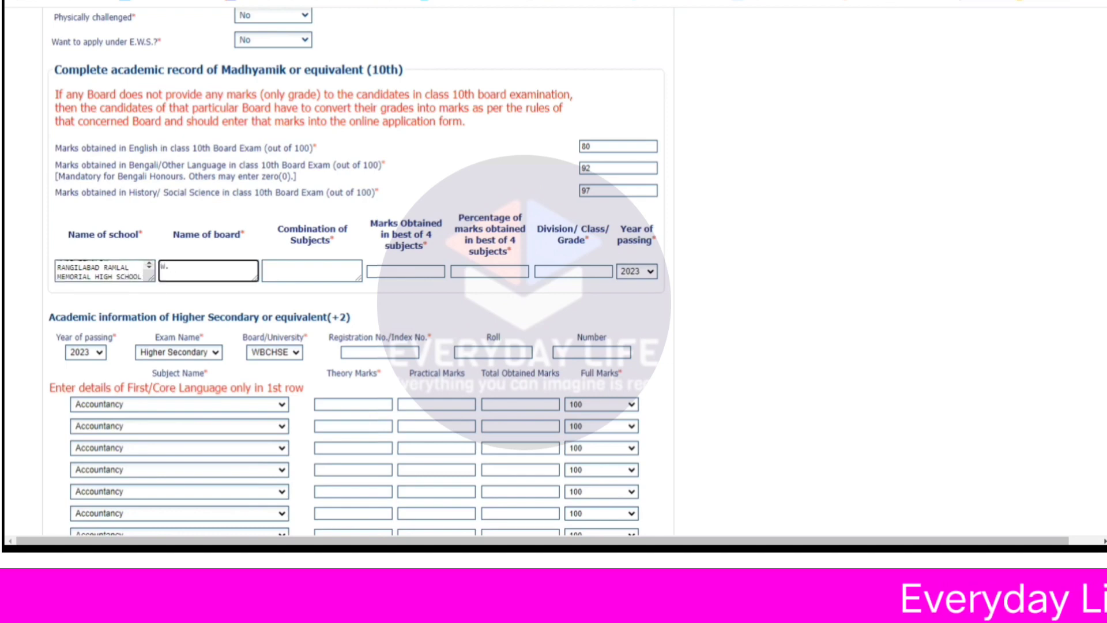
type("B.B.S.E")
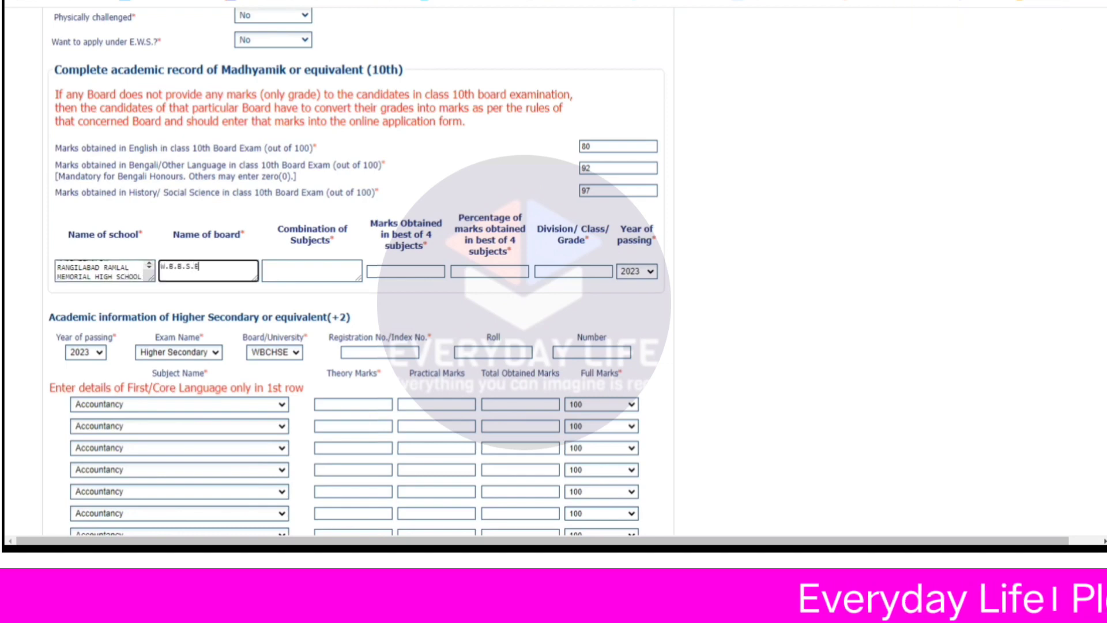
key("Tab")
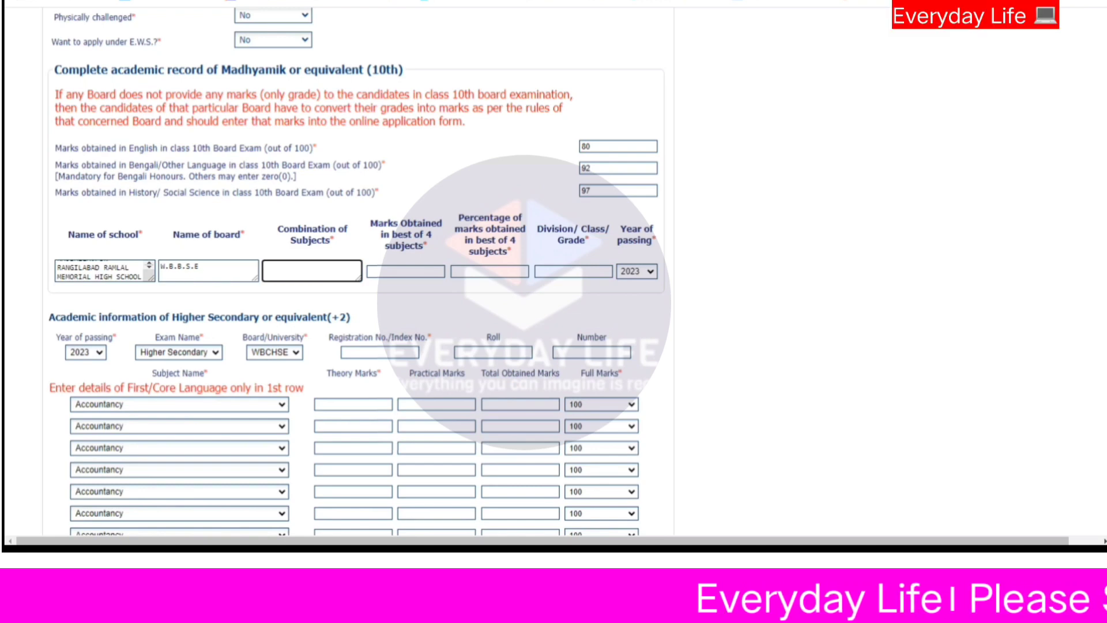
type("B")
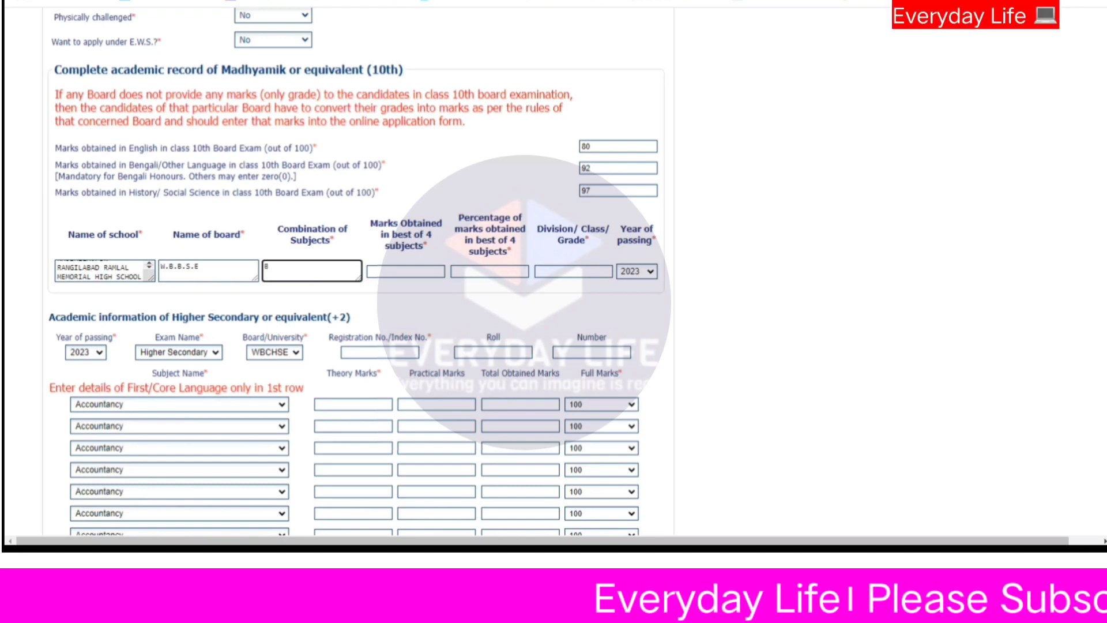
type("ENG,E")
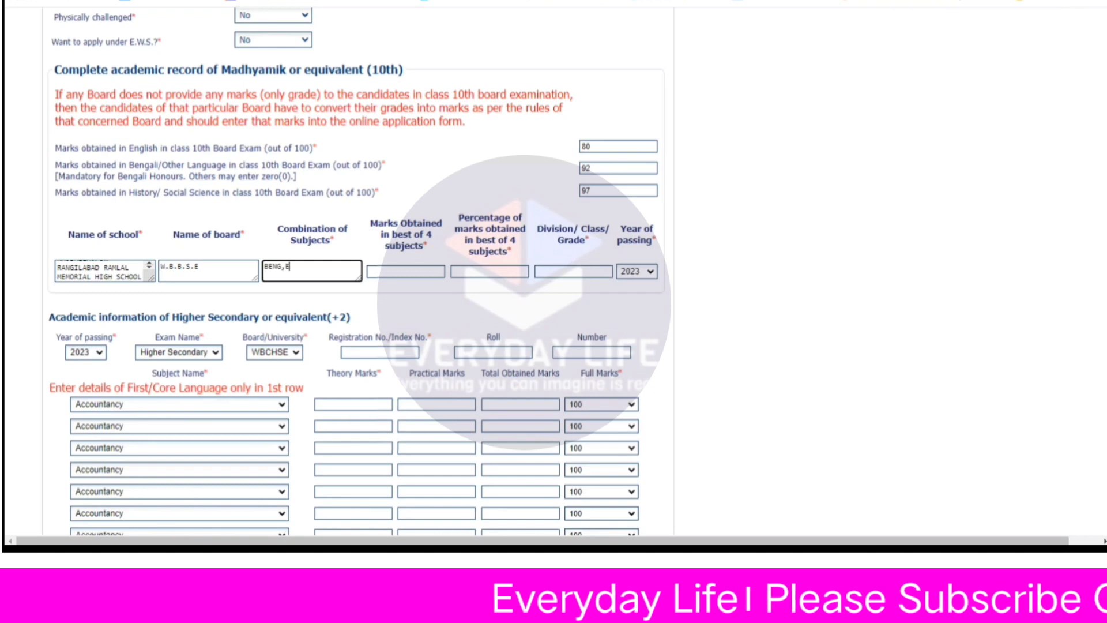
type("NG,")
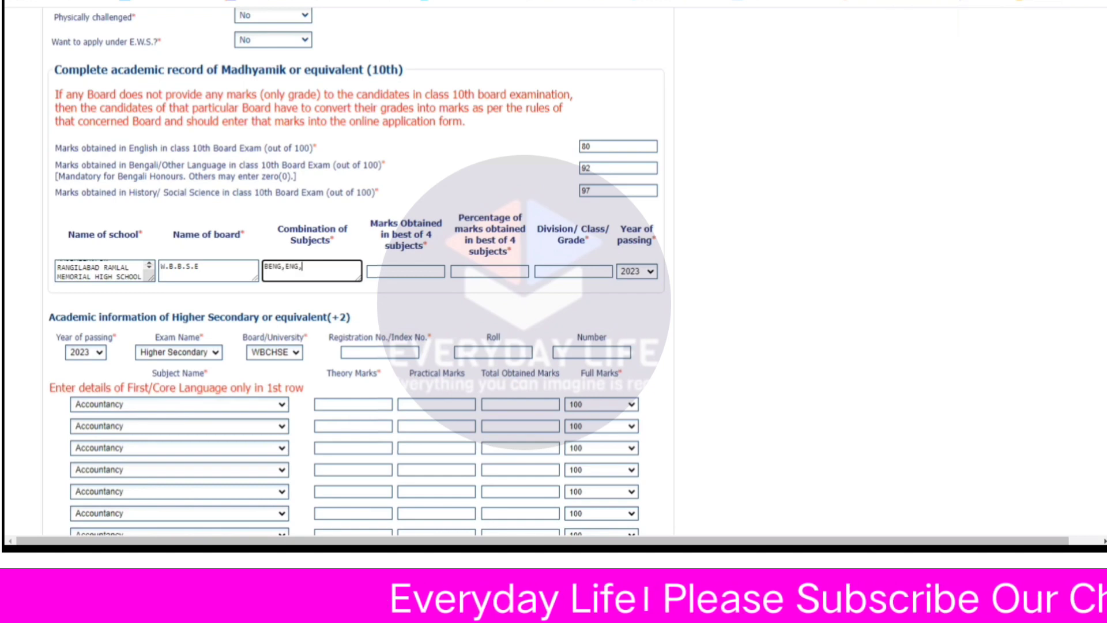
type("MATH,")
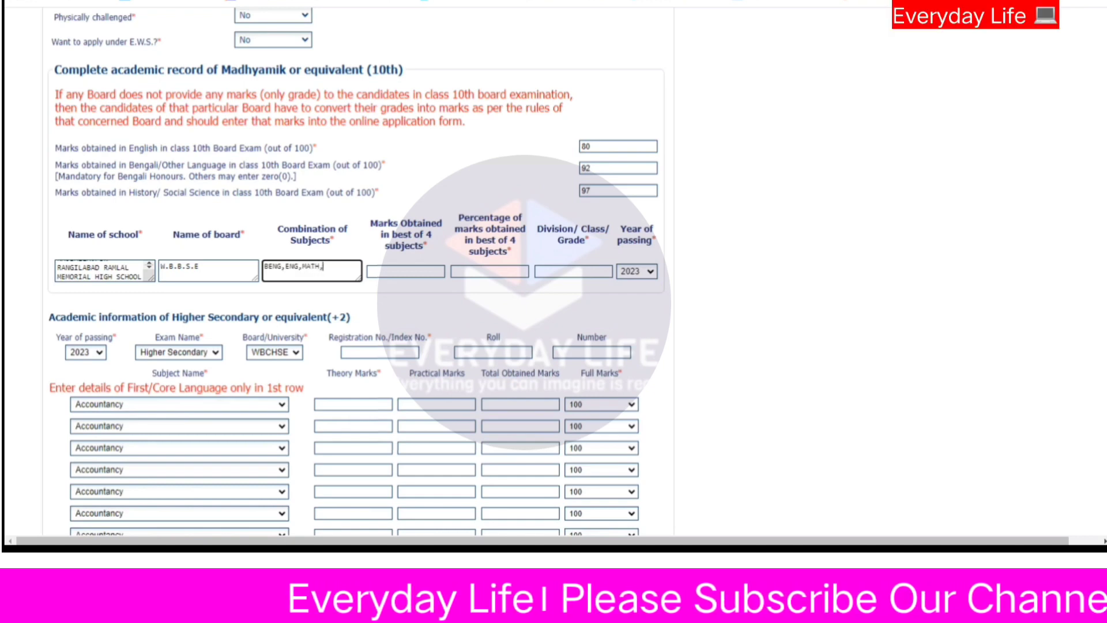
type("PHY")
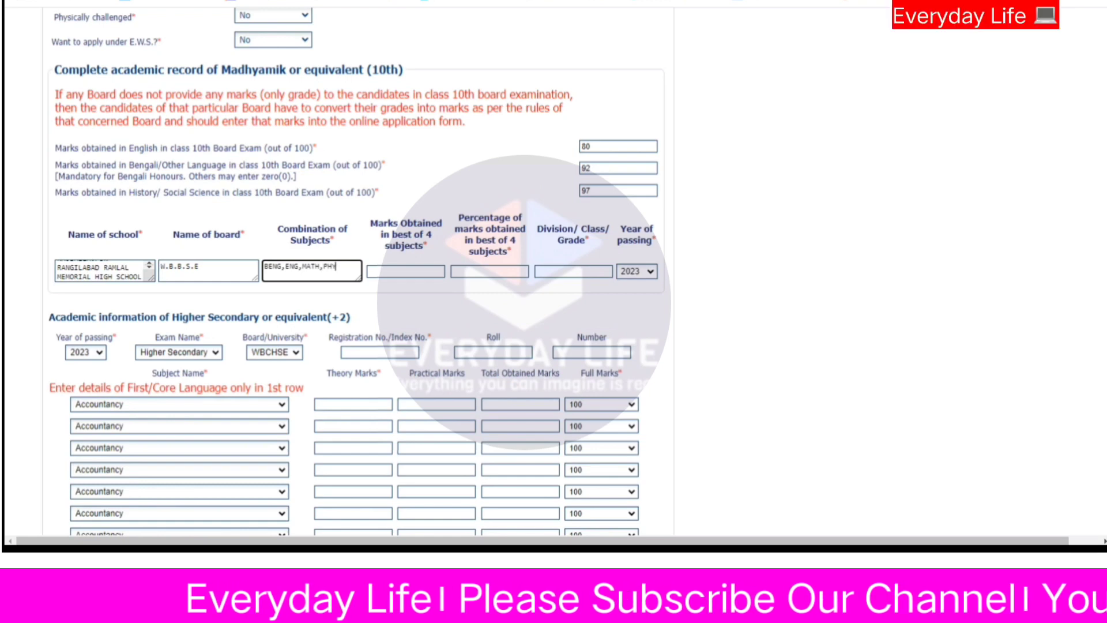
type("SC")
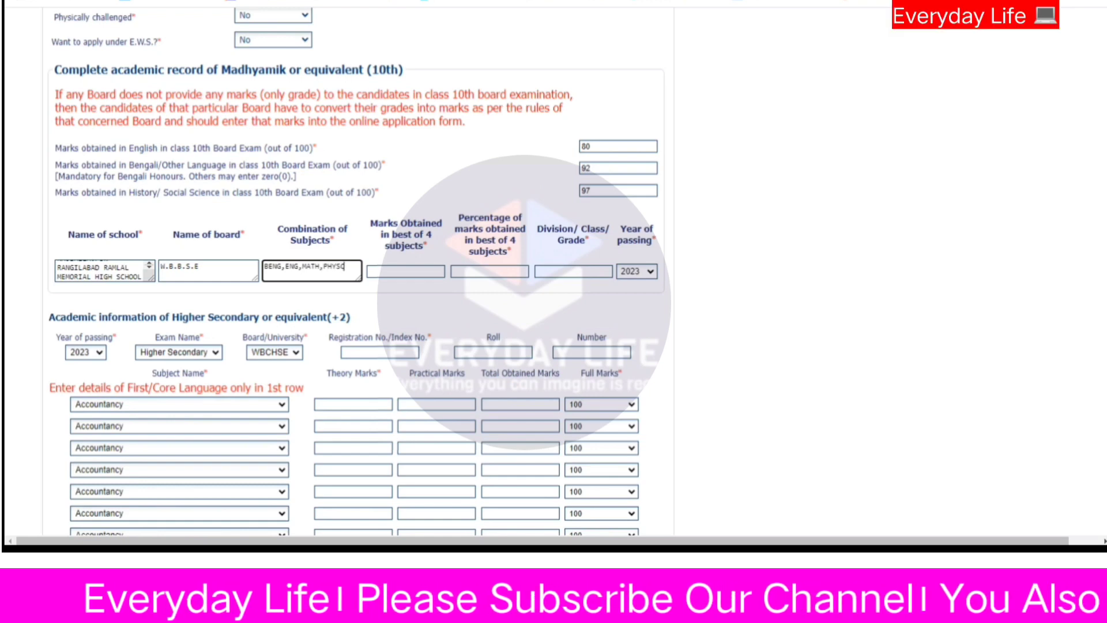
type(",")
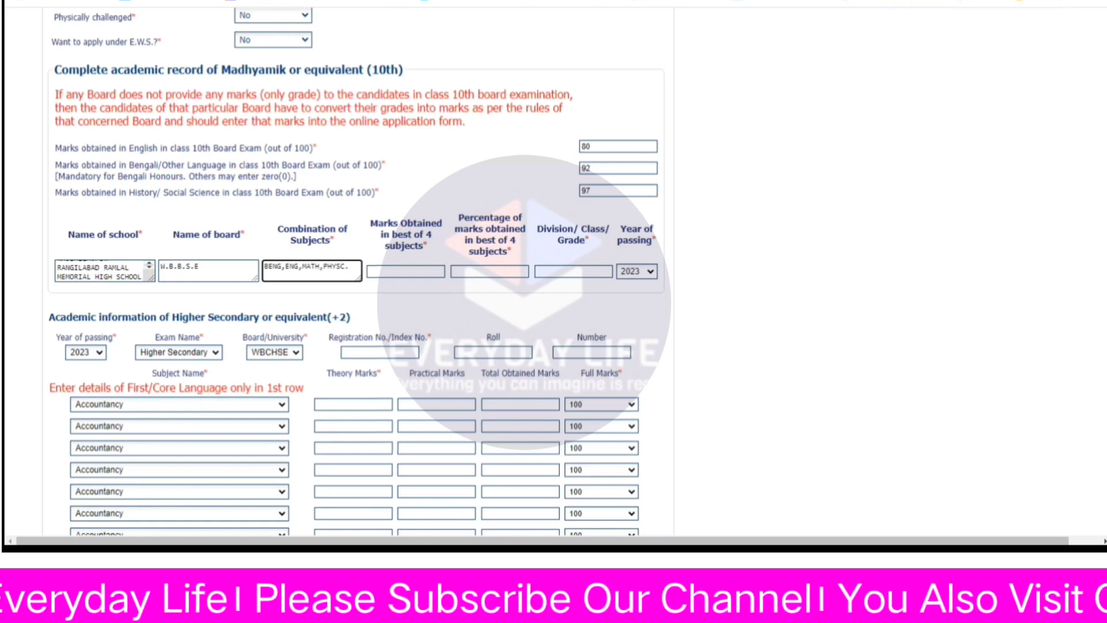
type("LIFES")
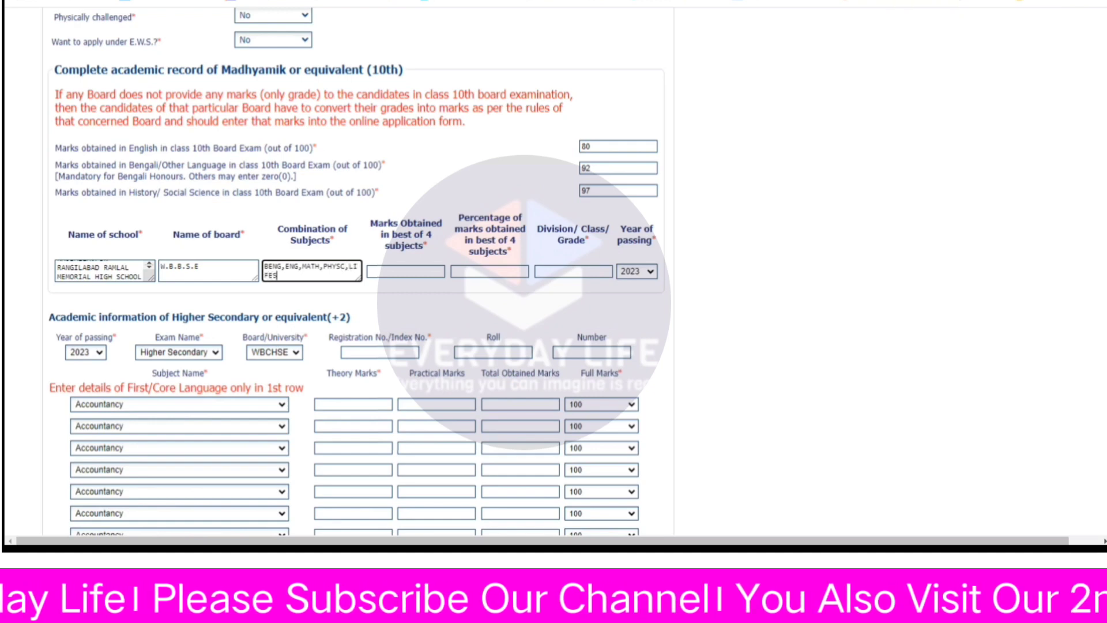
type("C,HIST,TE")
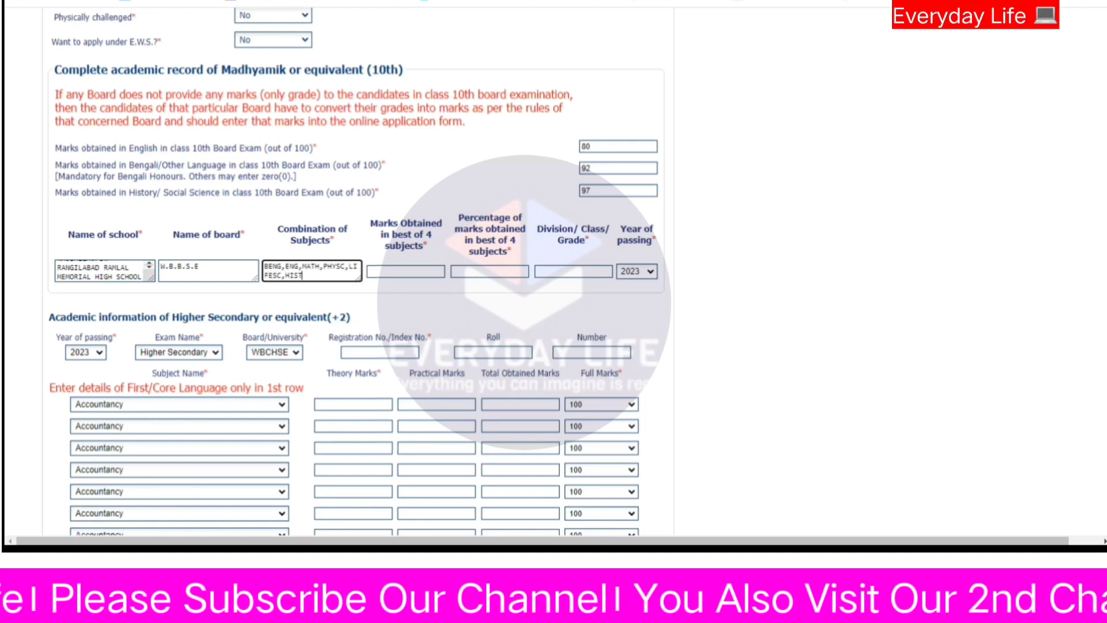
key("BackSpace")
key("BackSpace")
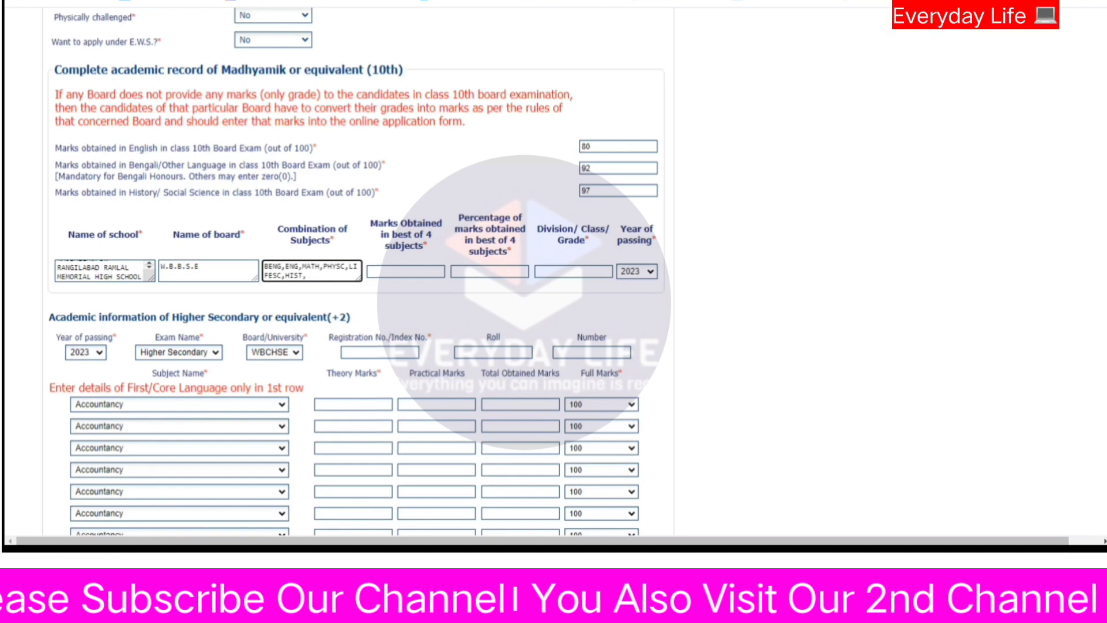
type("GEO")
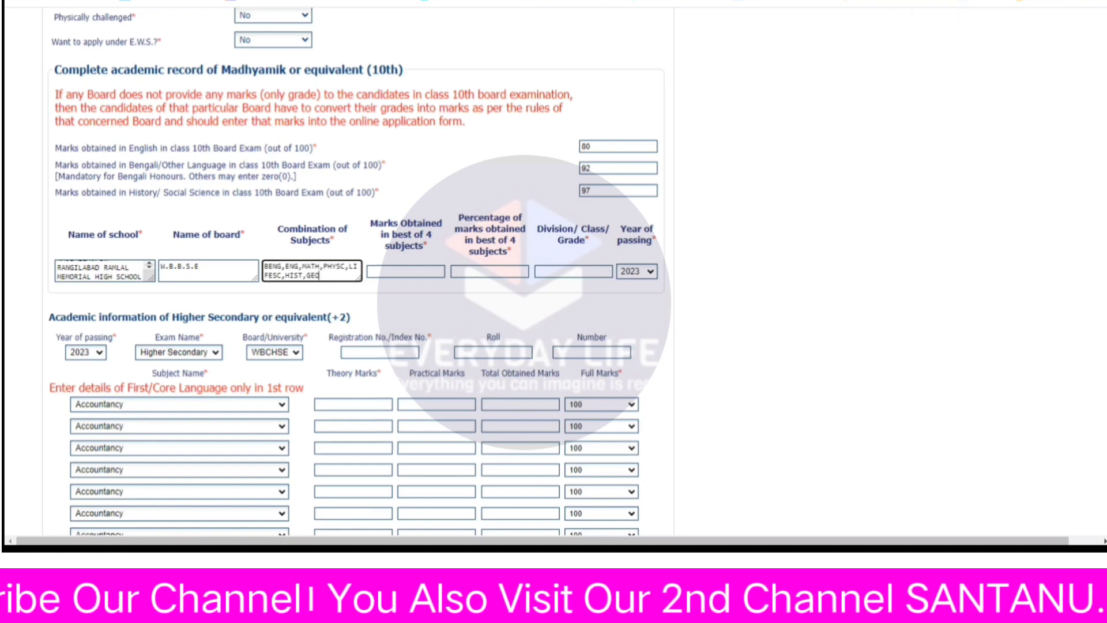
left_click(417, 271)
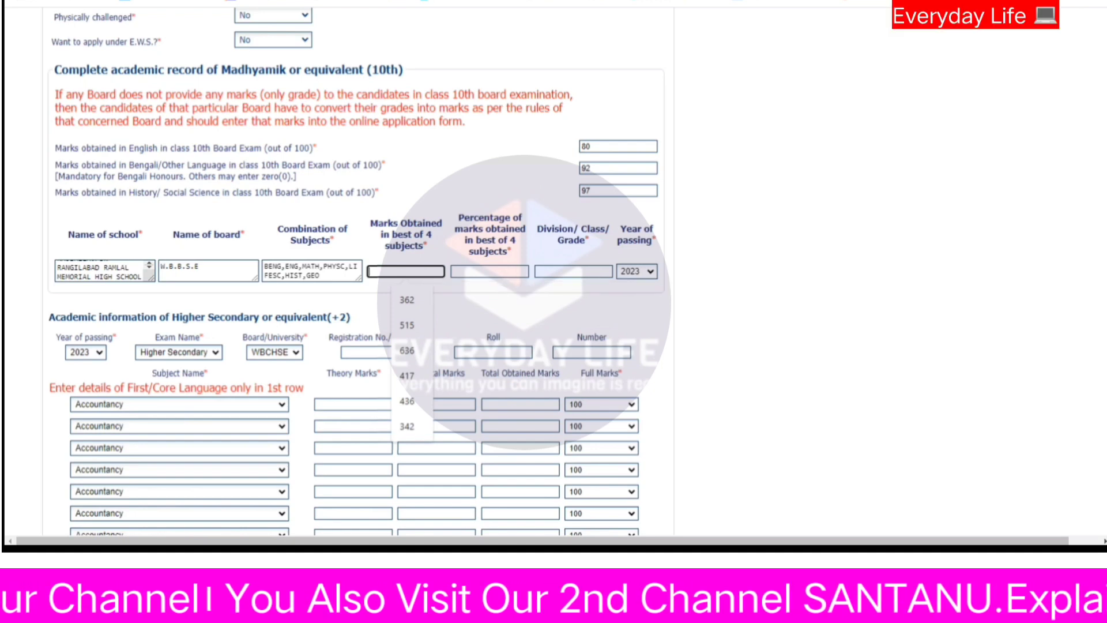
Complete the 10th marks fields and enter the Higher Secondary registration number.
left_click(53, 206)
left_click(392, 271)
left_click(53, 206)
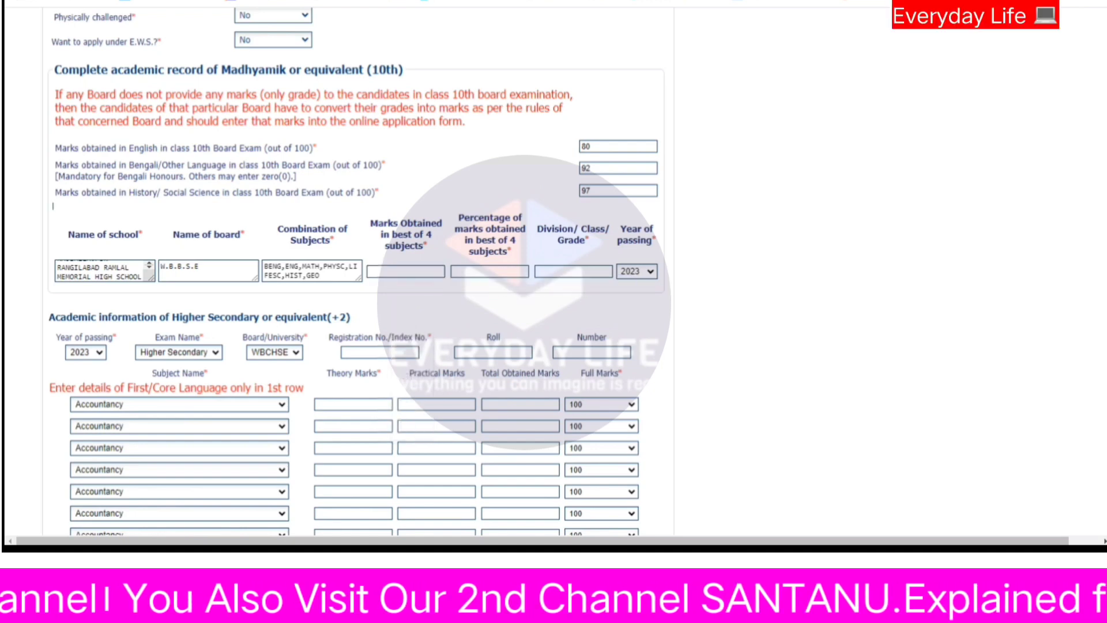
left_click(415, 270)
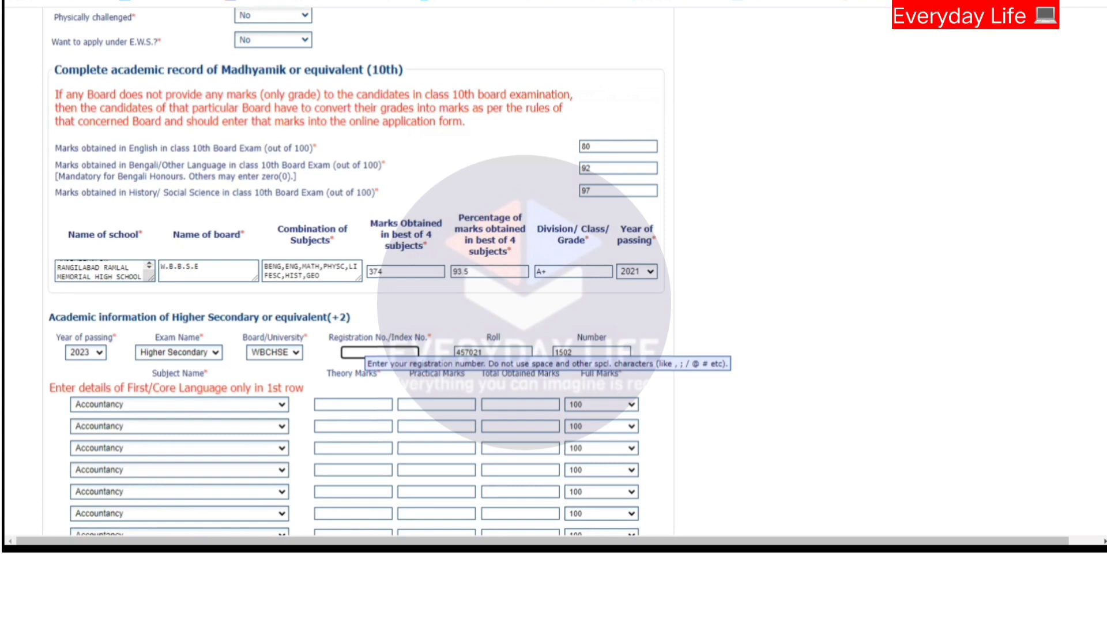
Choose Bengali as the first Higher Secondary subject.
left_click(640, 340)
scroll(641, 340, "down", 1)
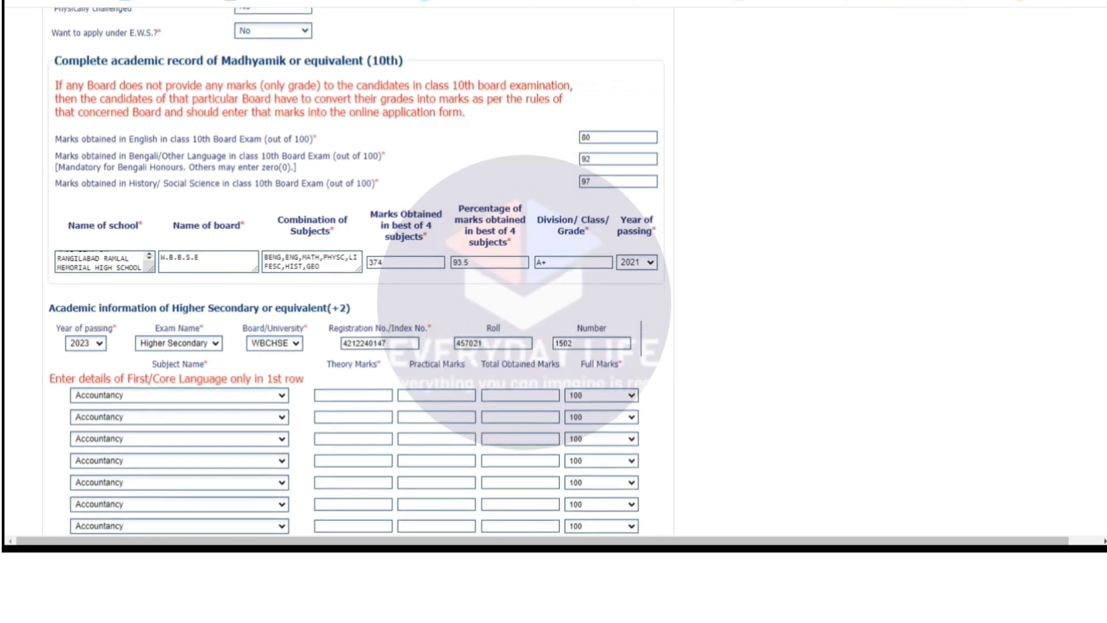
scroll(260, 260, "down", 3)
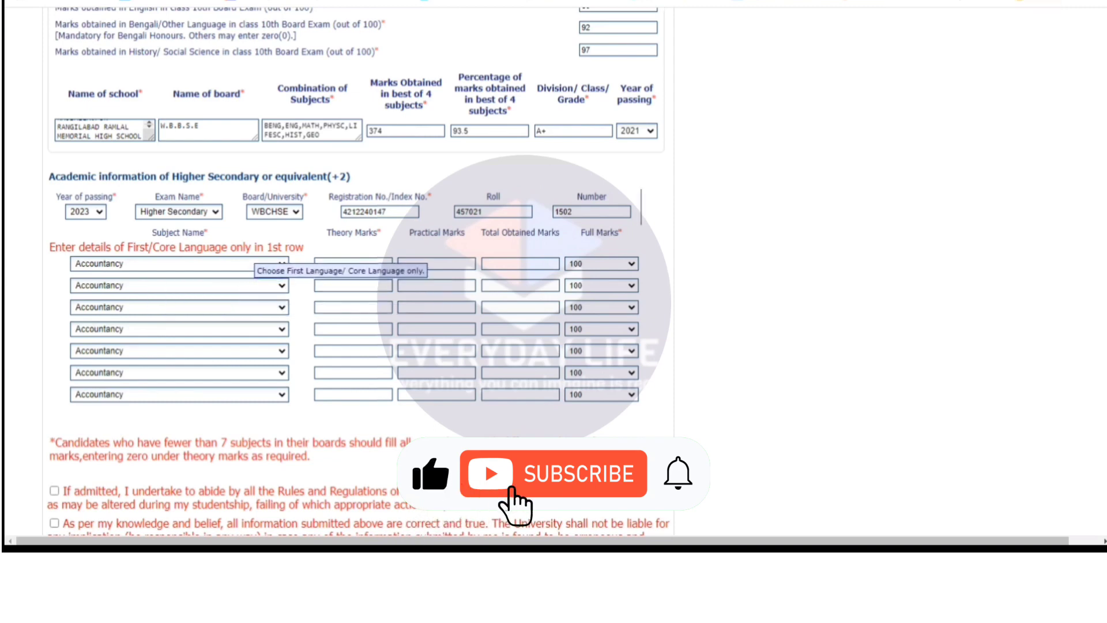
left_click(253, 264)
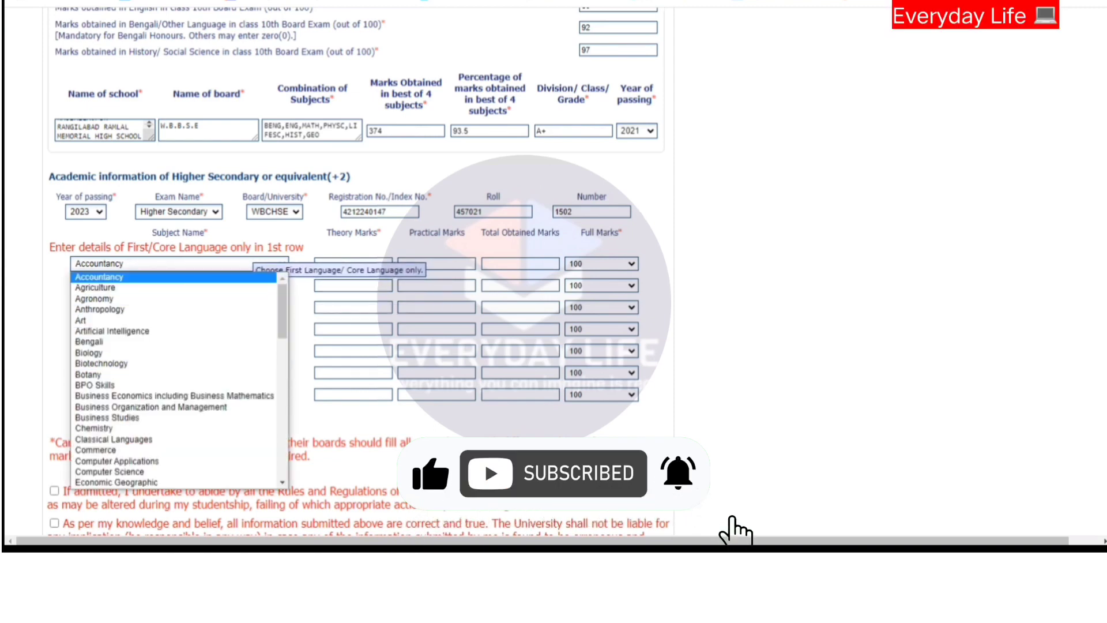
left_click(641, 317)
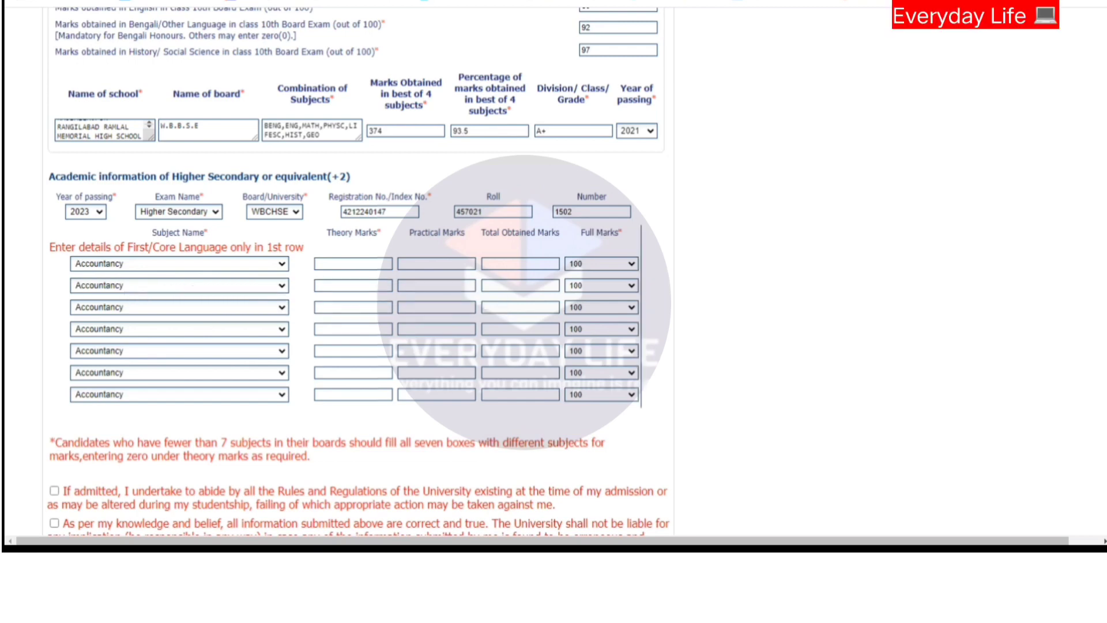
left_click(157, 264)
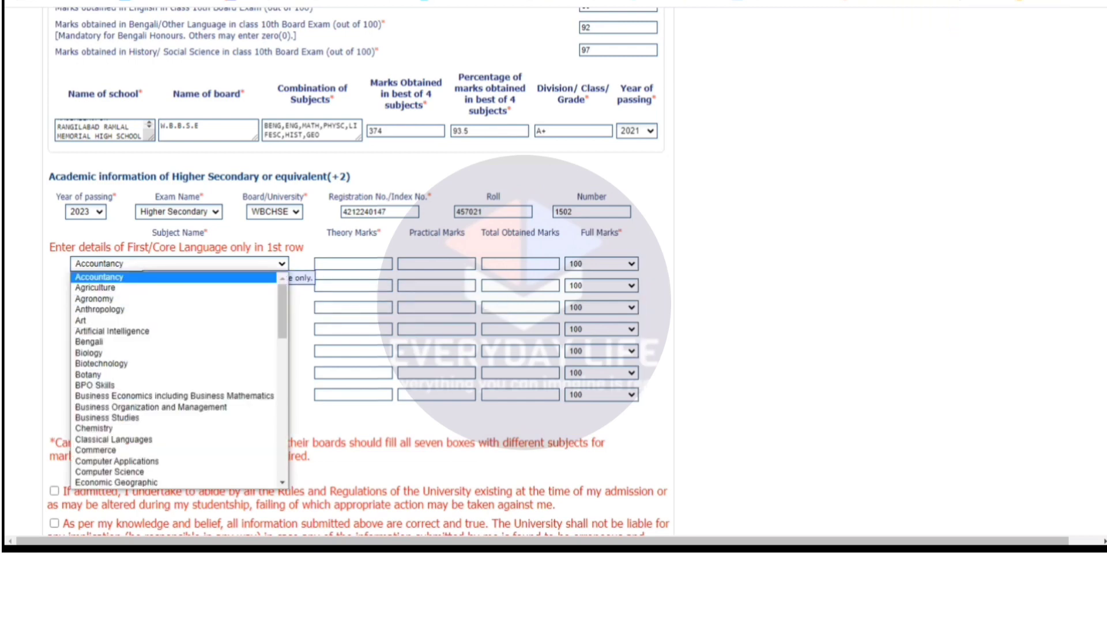
left_click(89, 341)
Set rows two to four to English, Philosophy and Political Science.
left_click(157, 285)
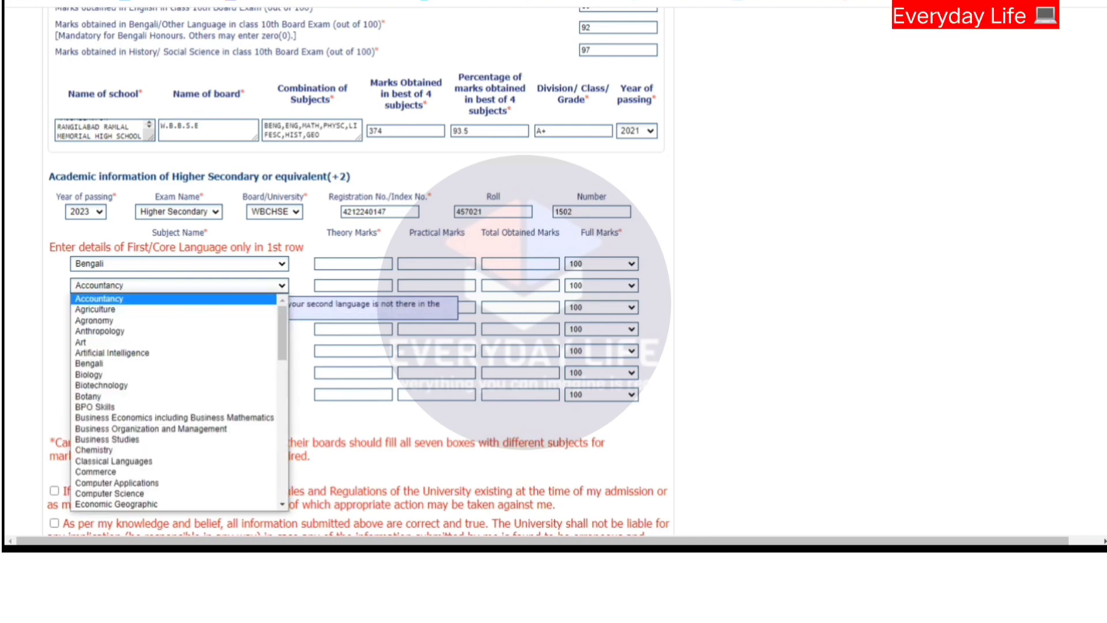
key("e")
key("Down")
key("Up")
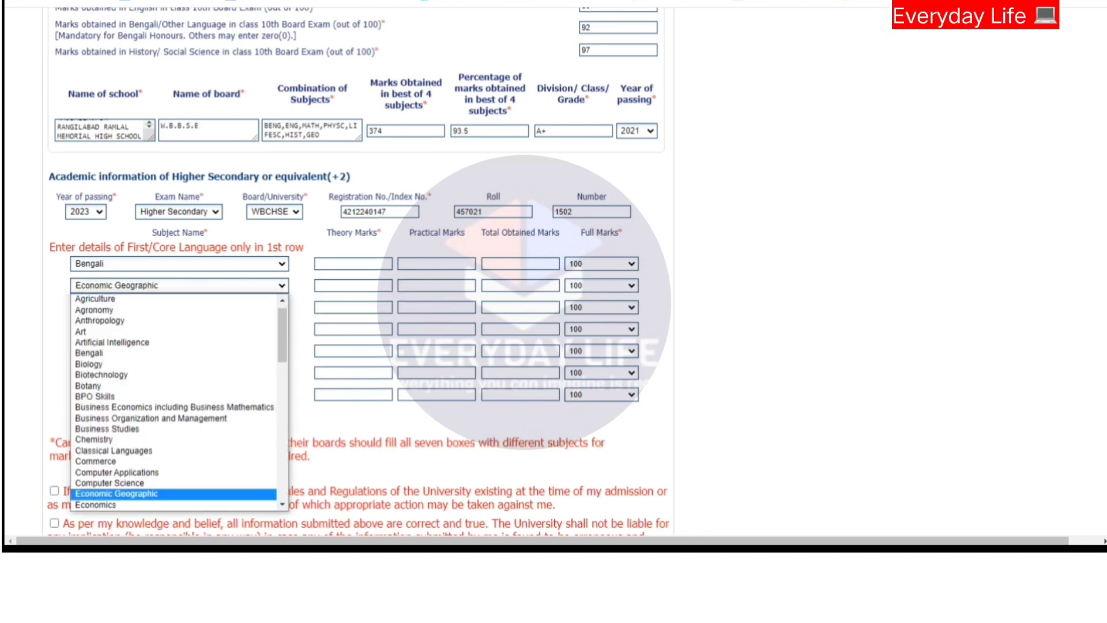
key("Down")
key("Down")
key("Down")
key("Down")
key("Down")
key("Down")
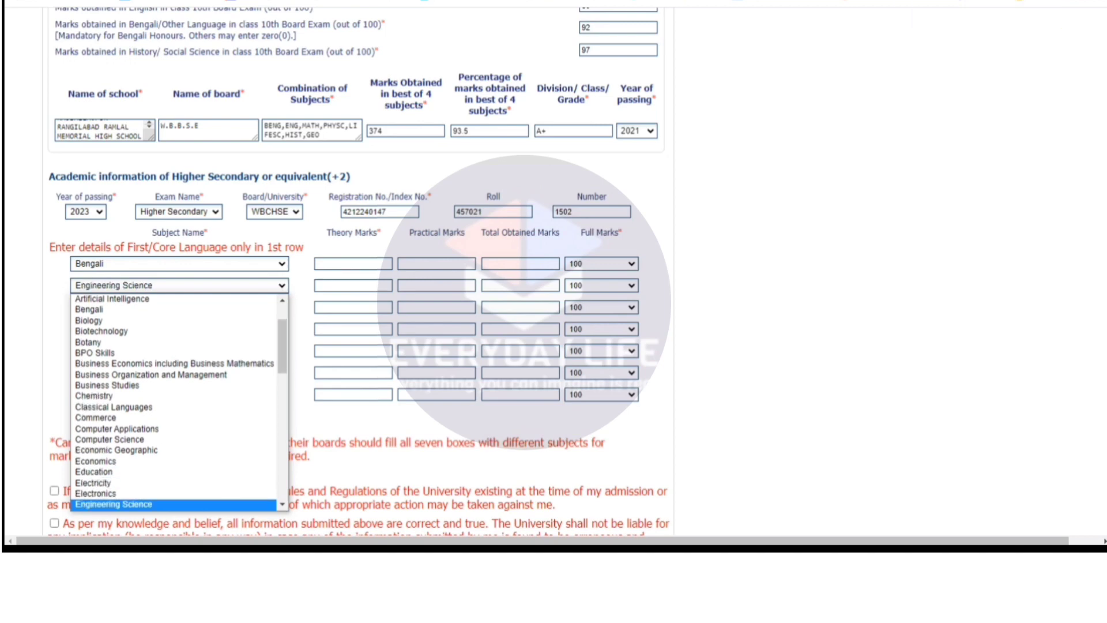
key("Return")
left_click(179, 308)
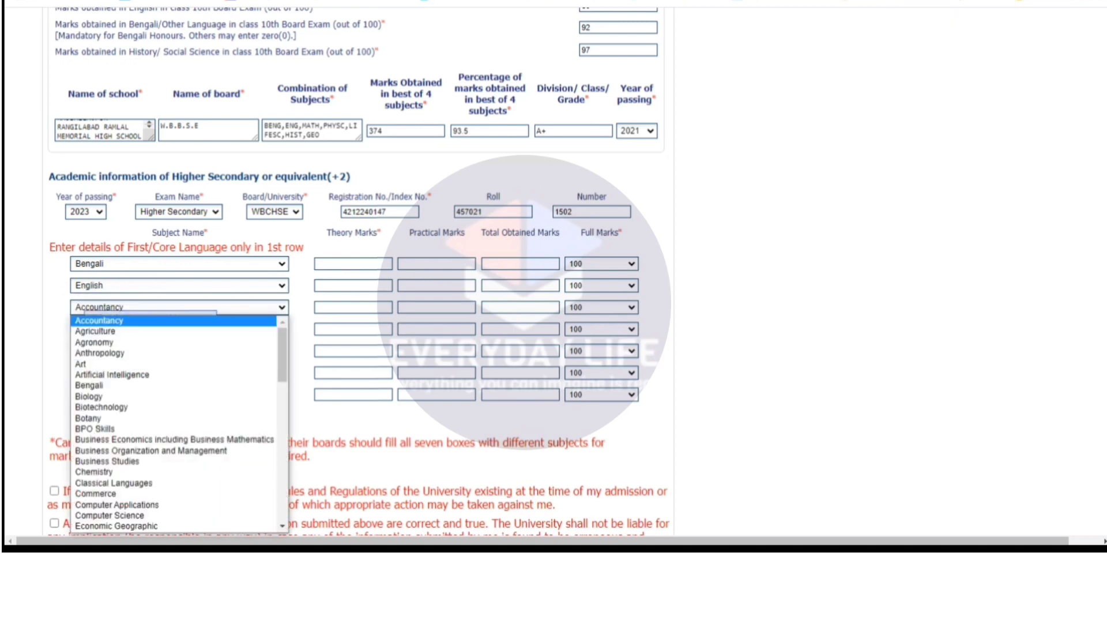
key("p")
key("Return")
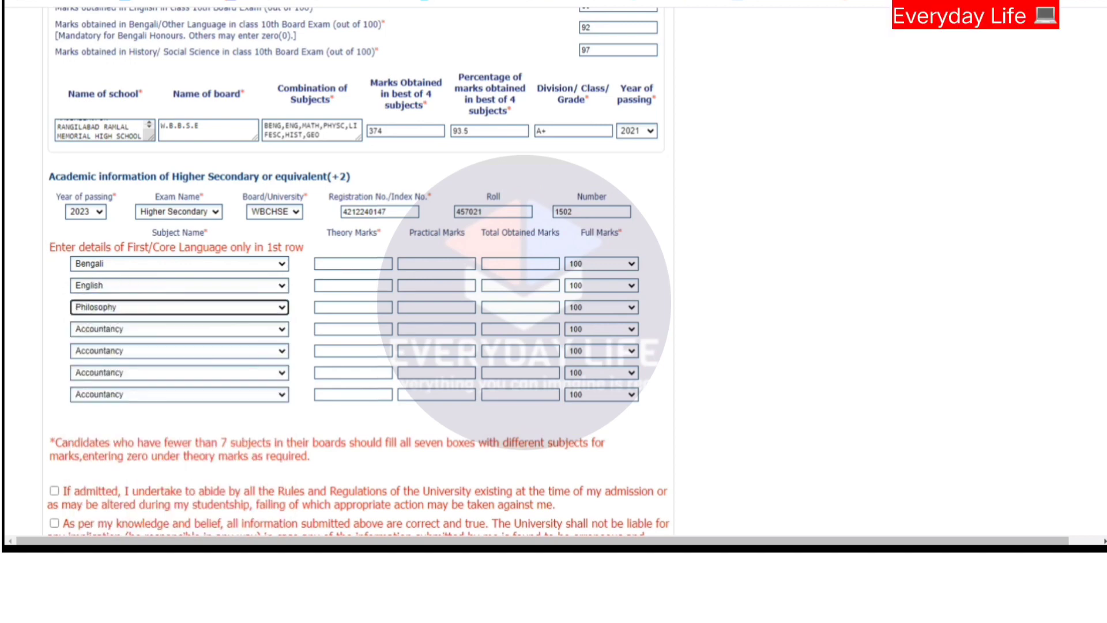
left_click(107, 329)
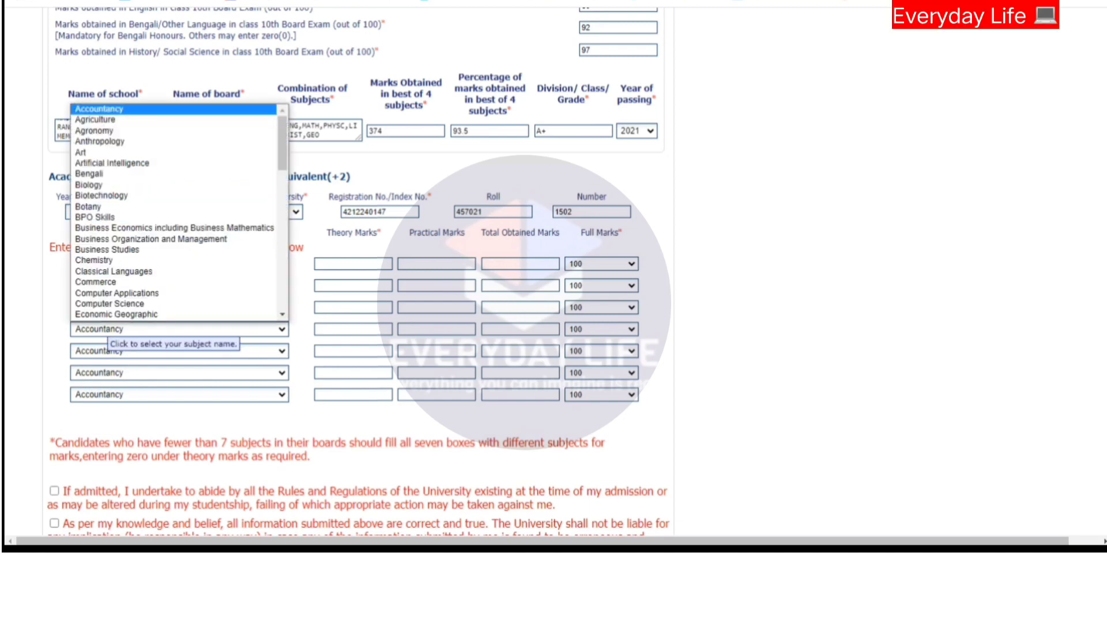
key("p")
key("p")
key("p")
key("p")
key("p")
key("p")
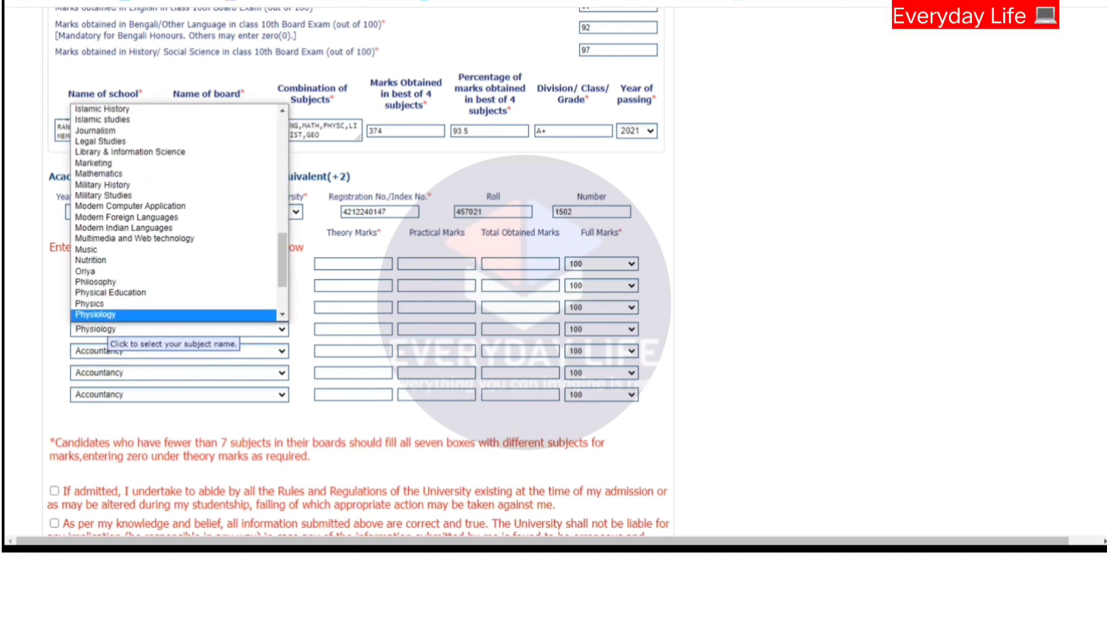
key("Up")
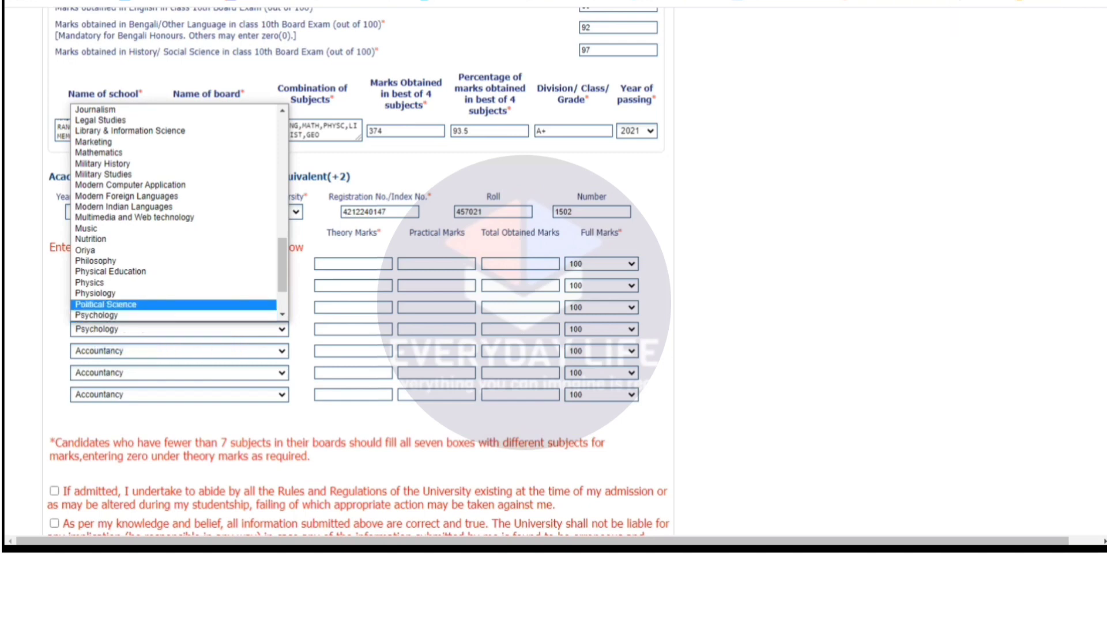
key("Return")
Set the fifth and sixth subjects to Sanskrit and Computer Applications.
left_click(145, 350)
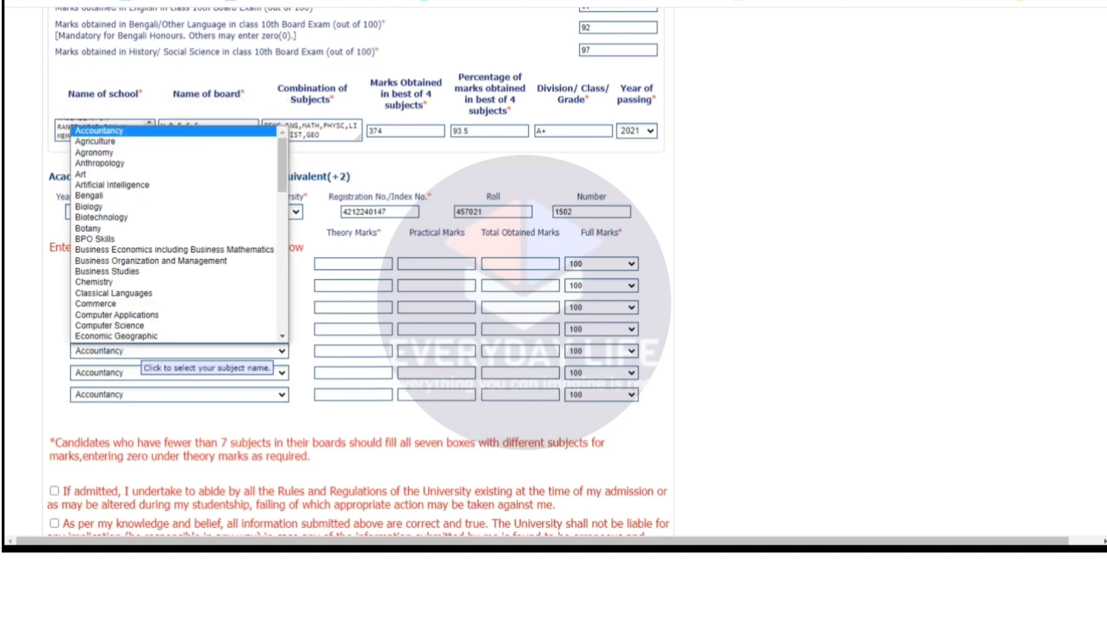
key("s")
key("s")
key("Up")
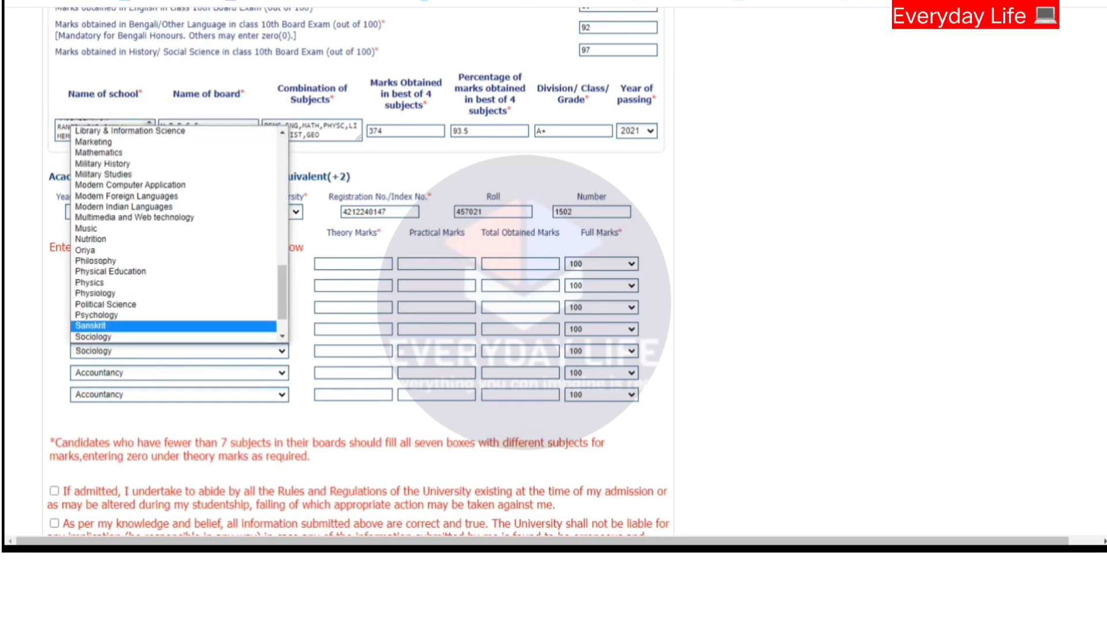
key("Return")
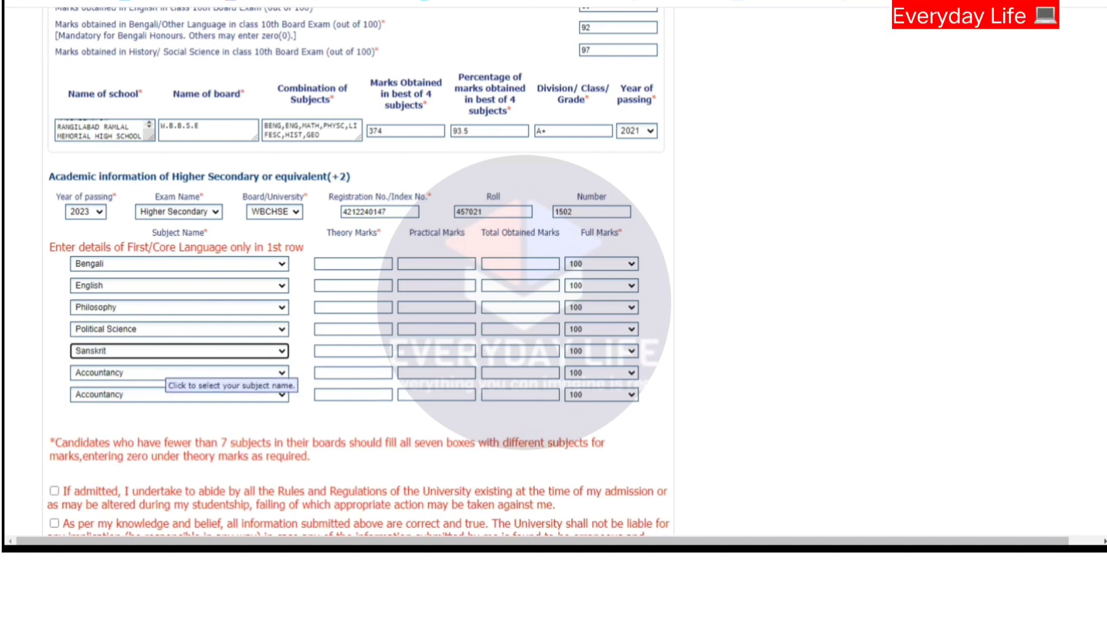
left_click(165, 372)
key("c")
key("c")
key("c")
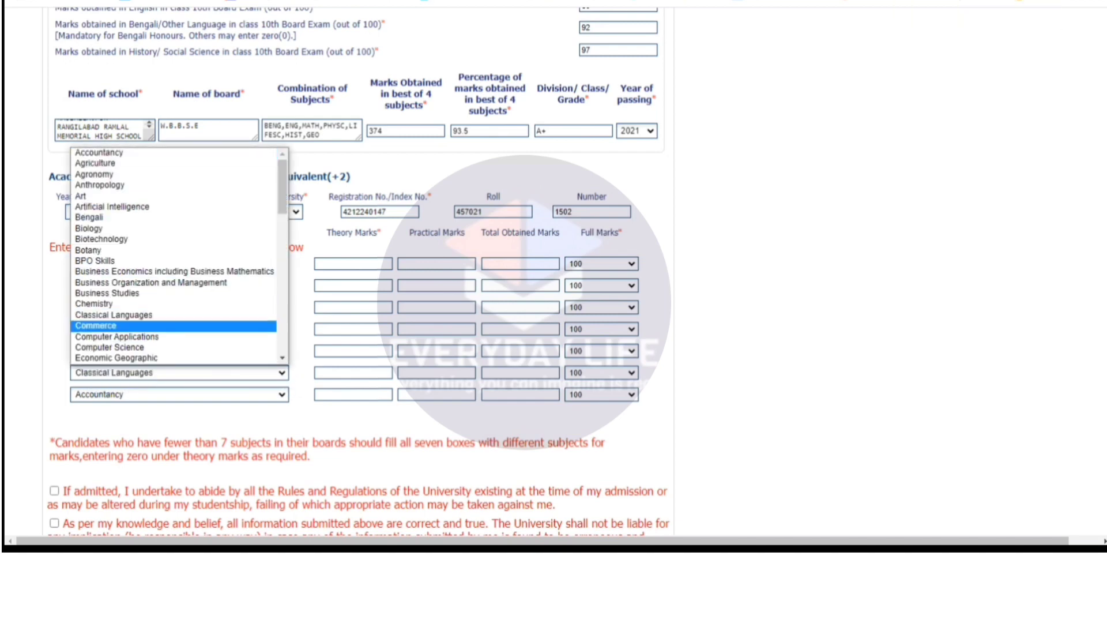
key("c")
key("c")
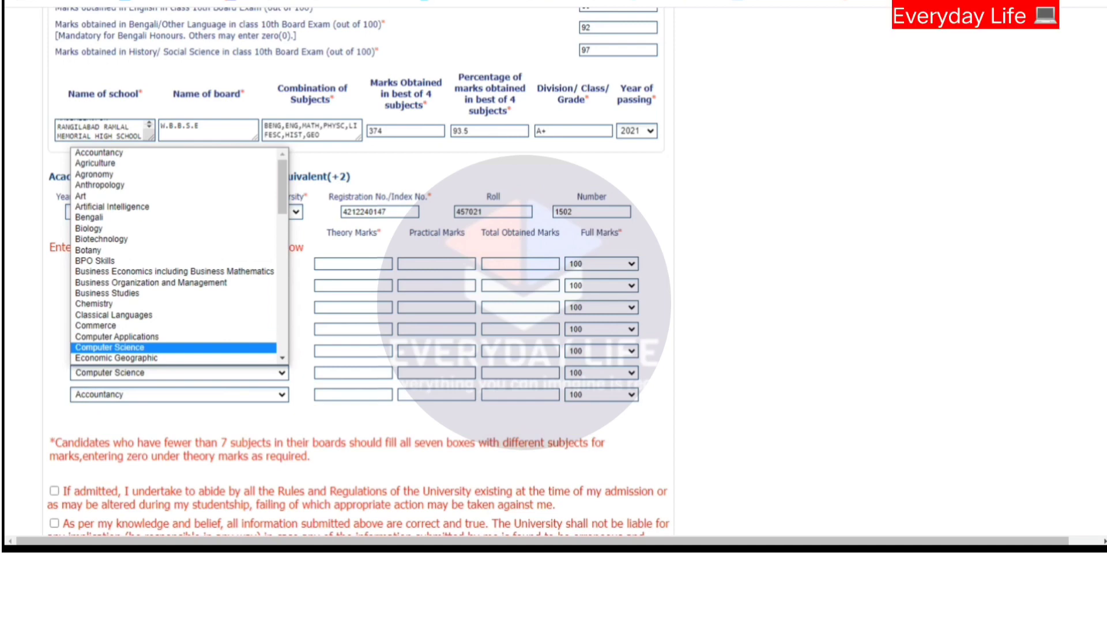
key("Up")
key("Return")
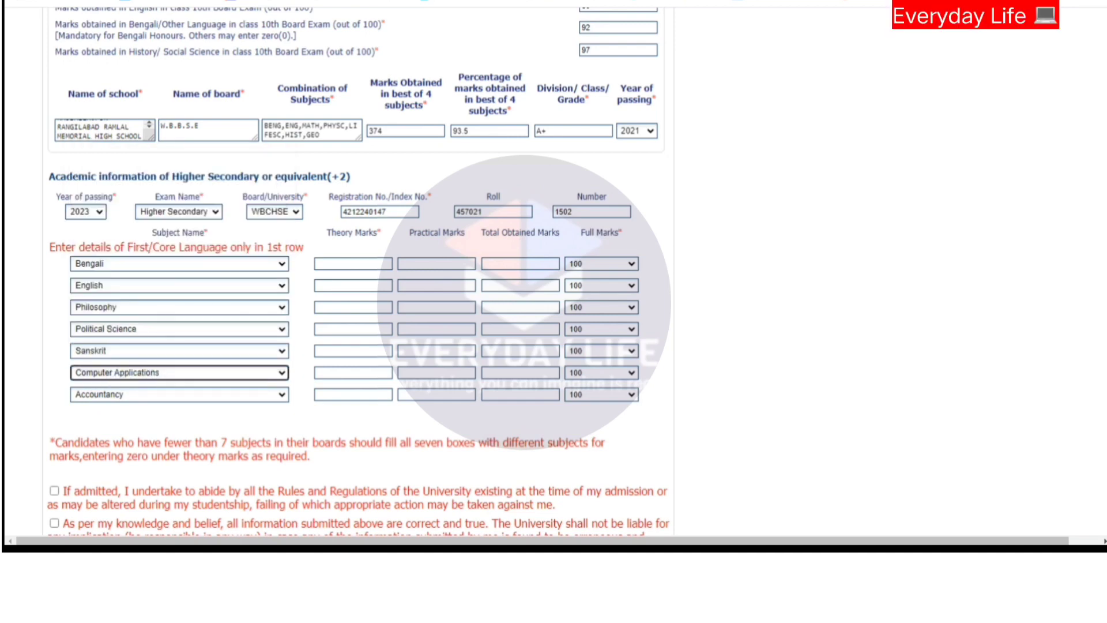
Enter Bengali theory 75, practical 20 and English theory 48, practical 20.
left_click(363, 263)
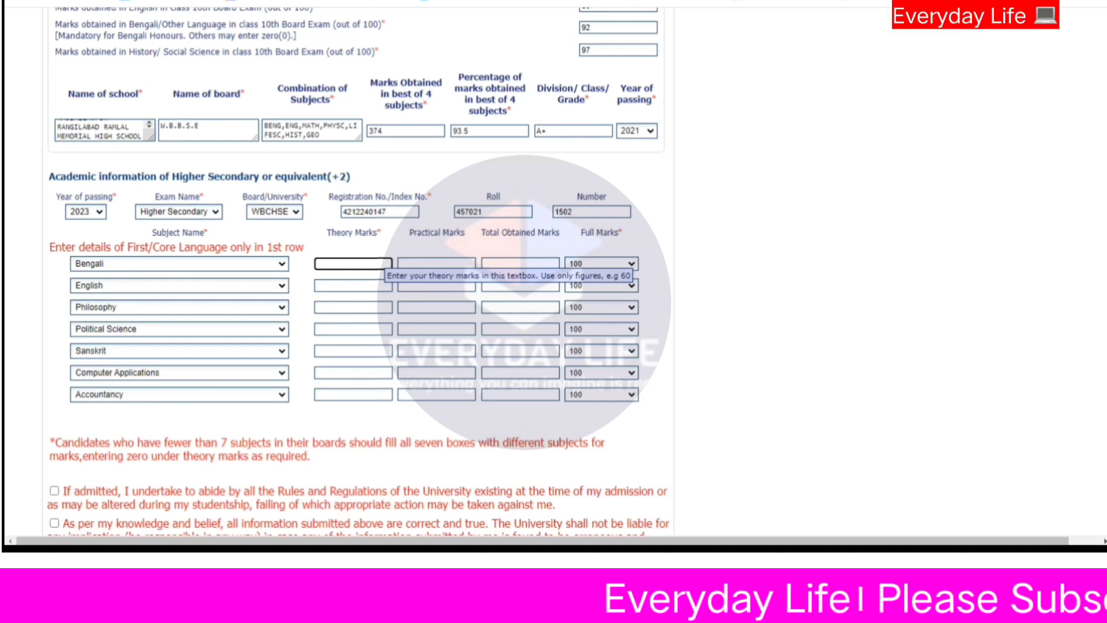
type("75")
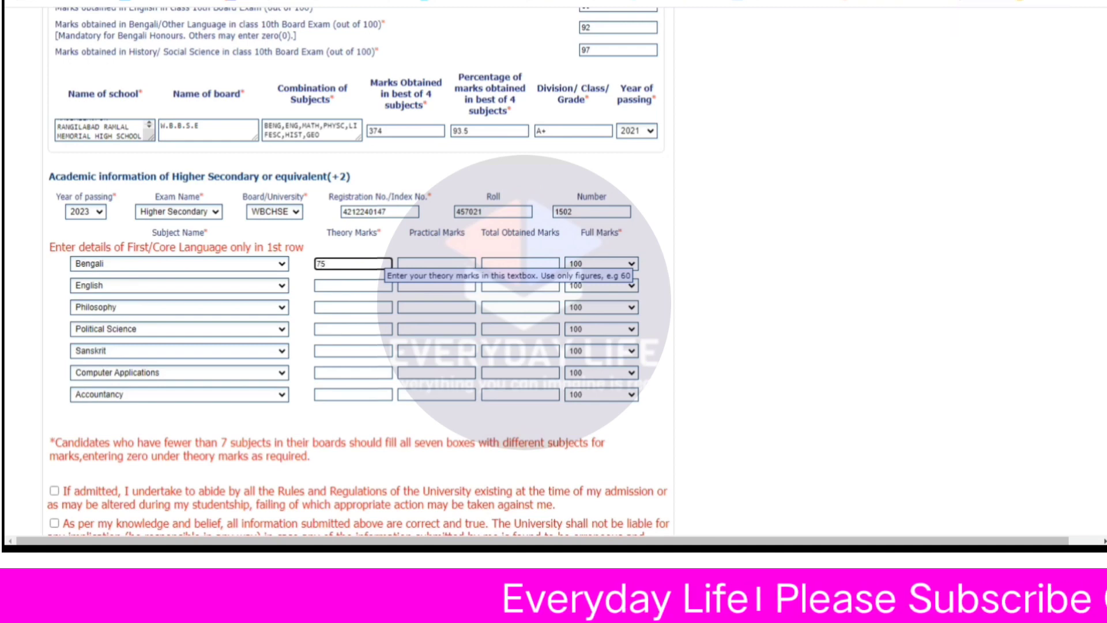
key("Tab")
type("20")
key("Tab")
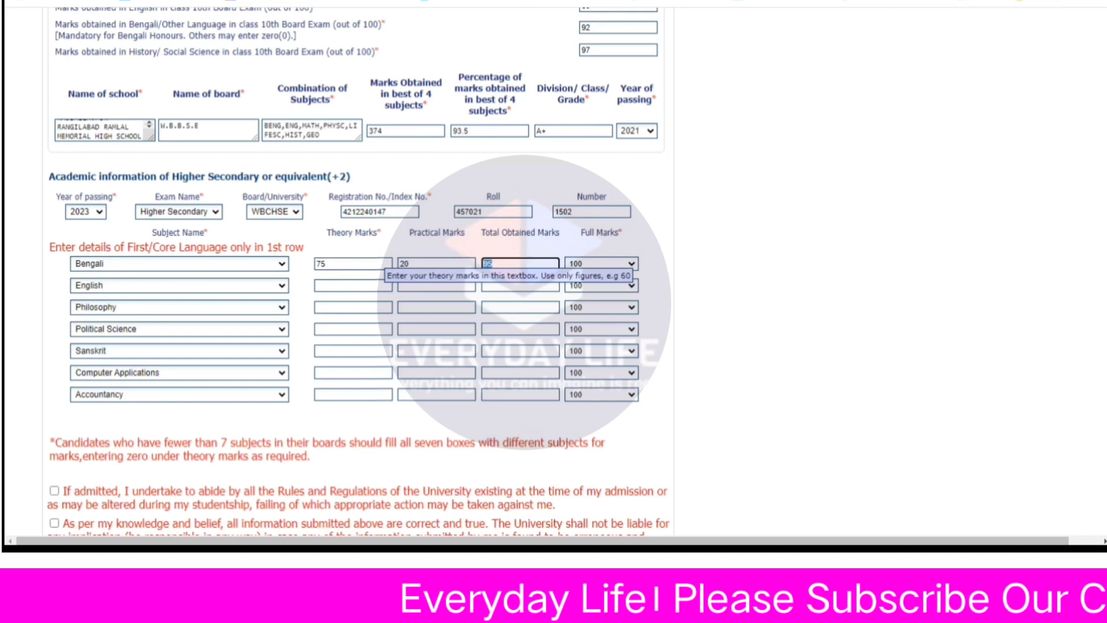
key("Tab")
key("Tab")
key("Tab")
type("4")
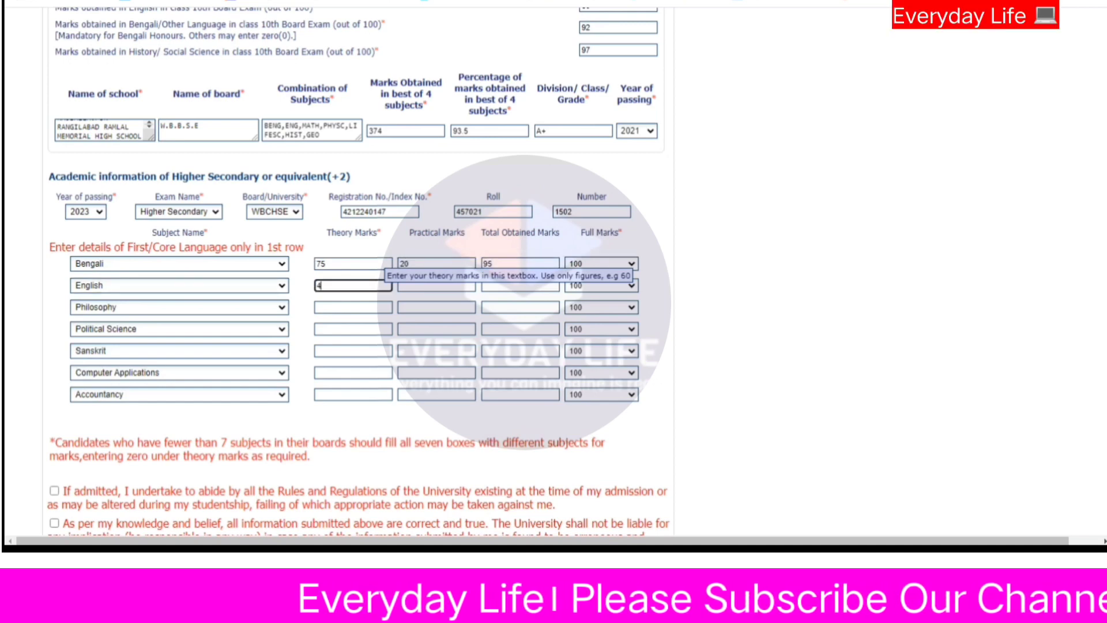
type("8")
key("Tab")
key("Tab")
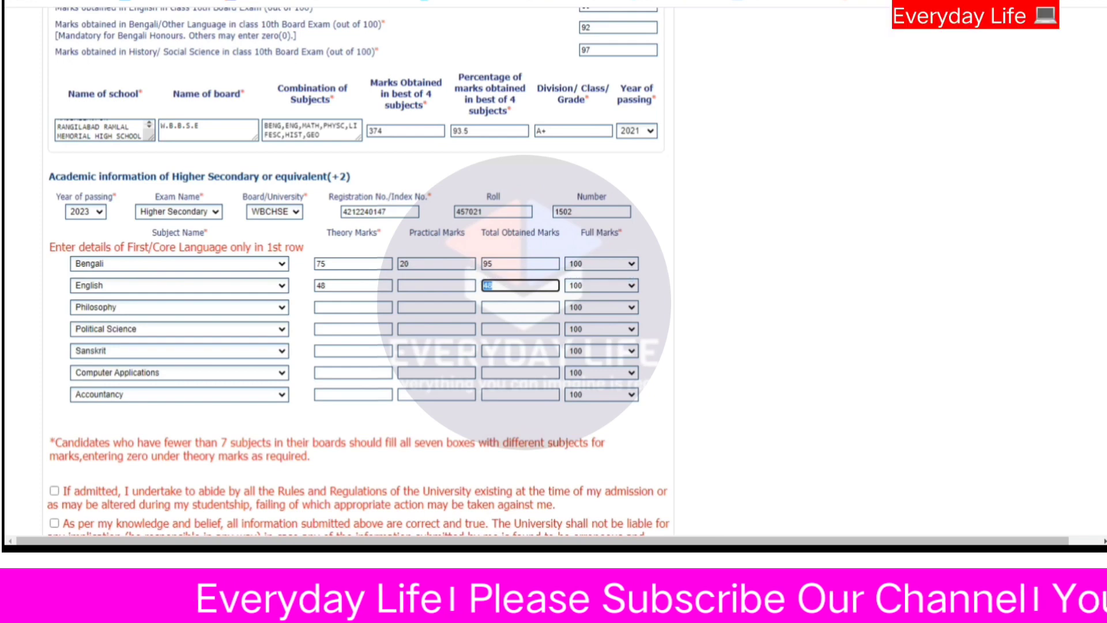
key("shift+Tab")
type("20")
key("Tab")
key("Tab")
key("Tab")
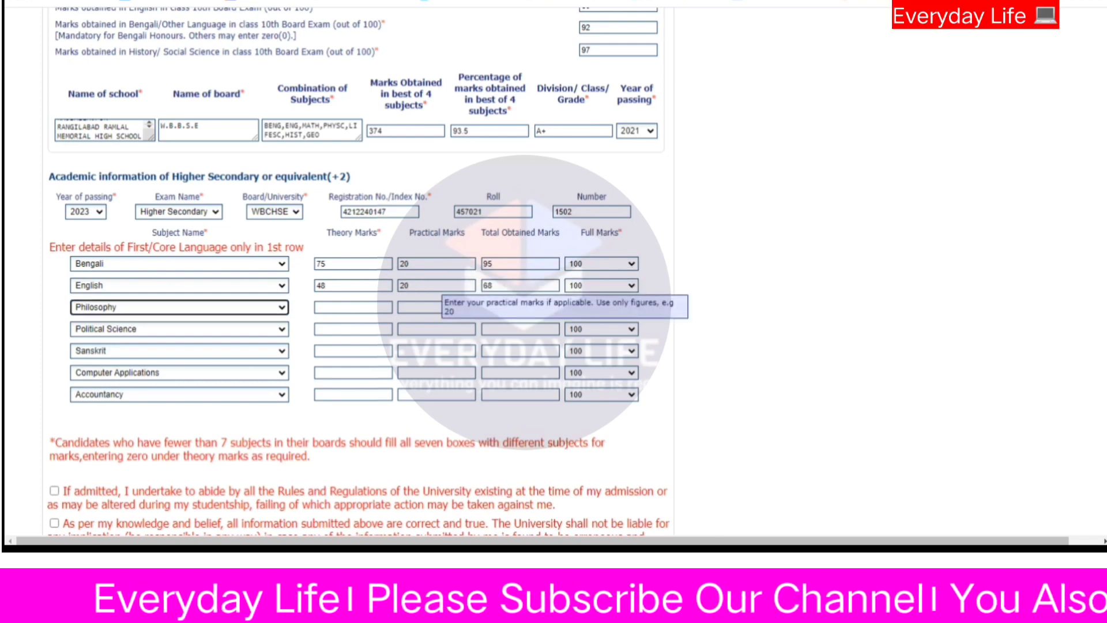
key("Tab")
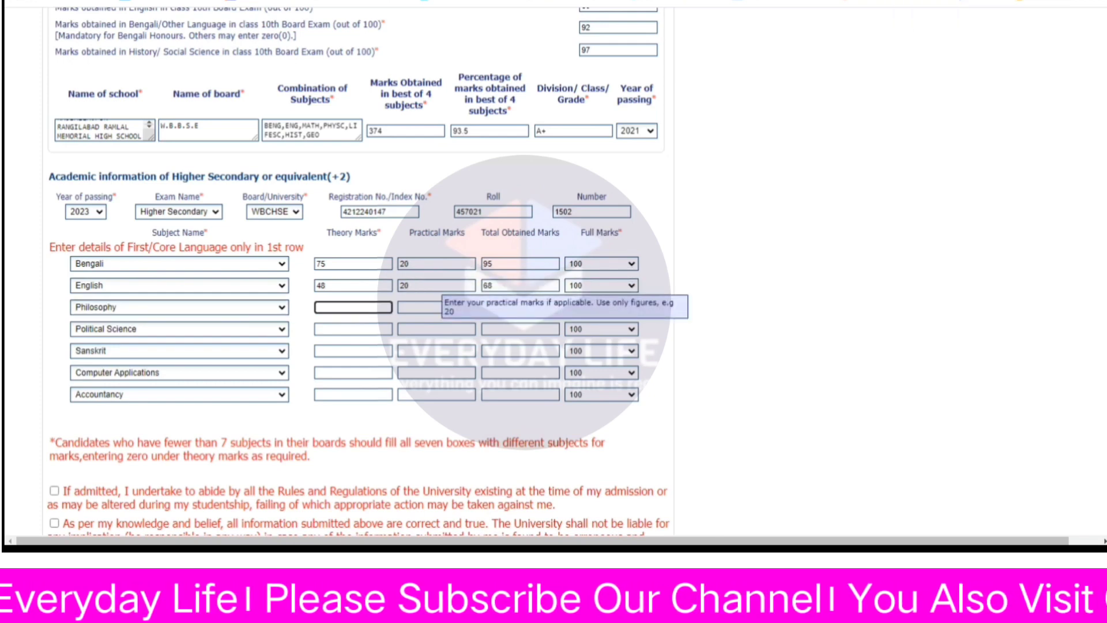
Enter Philosophy theory 74, practical 20 and Political Science theory 60, practical 20.
type("74")
key("Tab")
key("Tab")
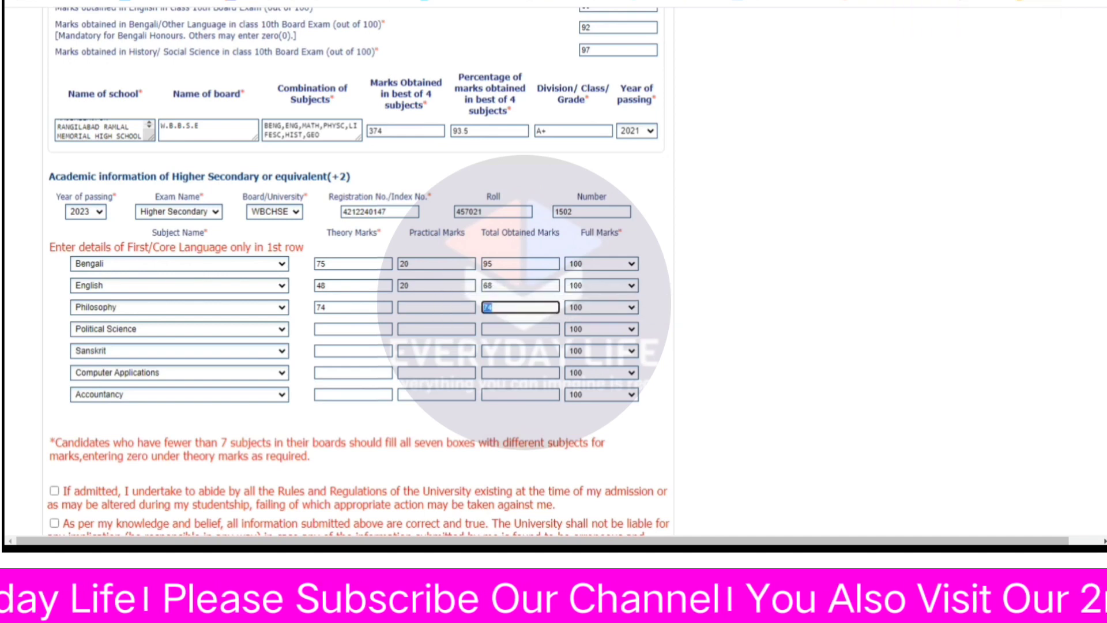
key("shift+Tab")
type("20")
key("Tab")
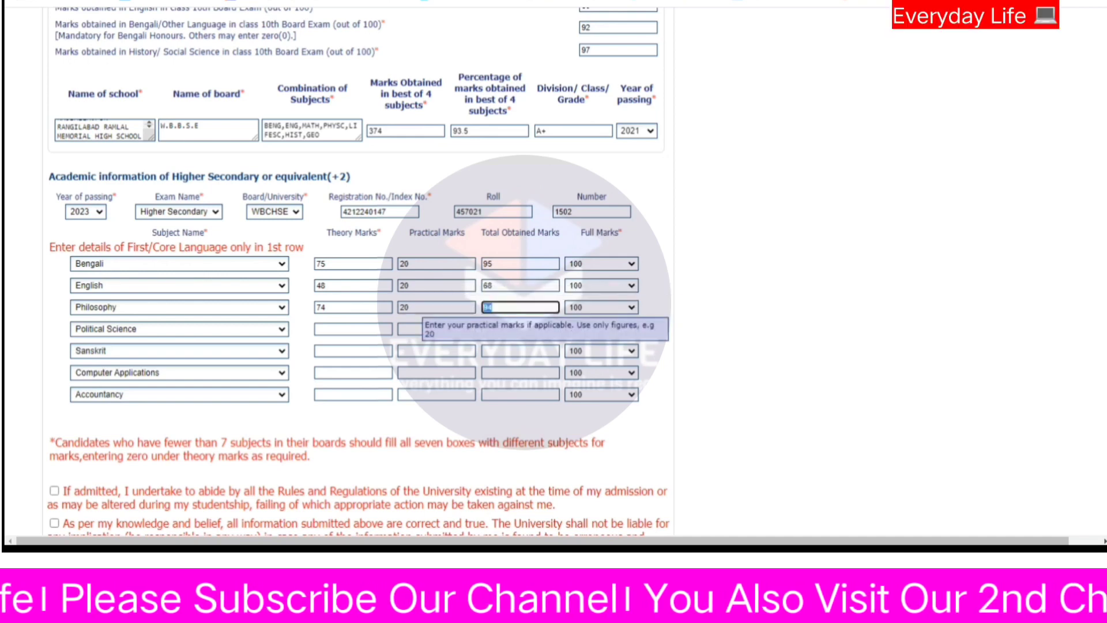
key("Tab")
key("Tab")
key("Tab")
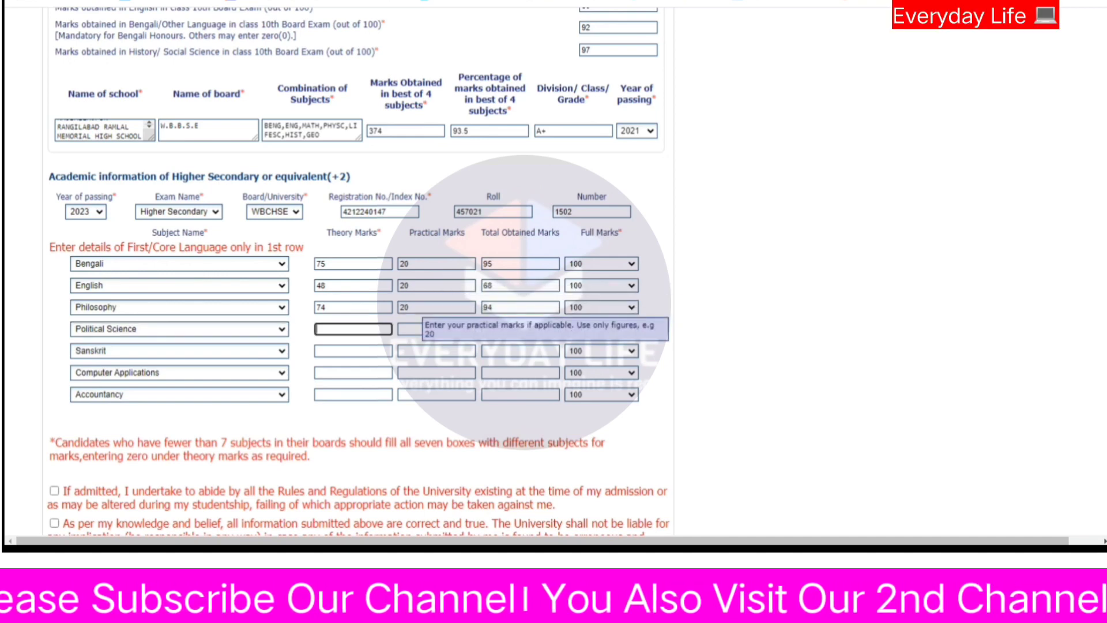
type("60")
key("Tab")
type("20")
key("Tab")
key("Tab")
key("Tab")
key("Tab")
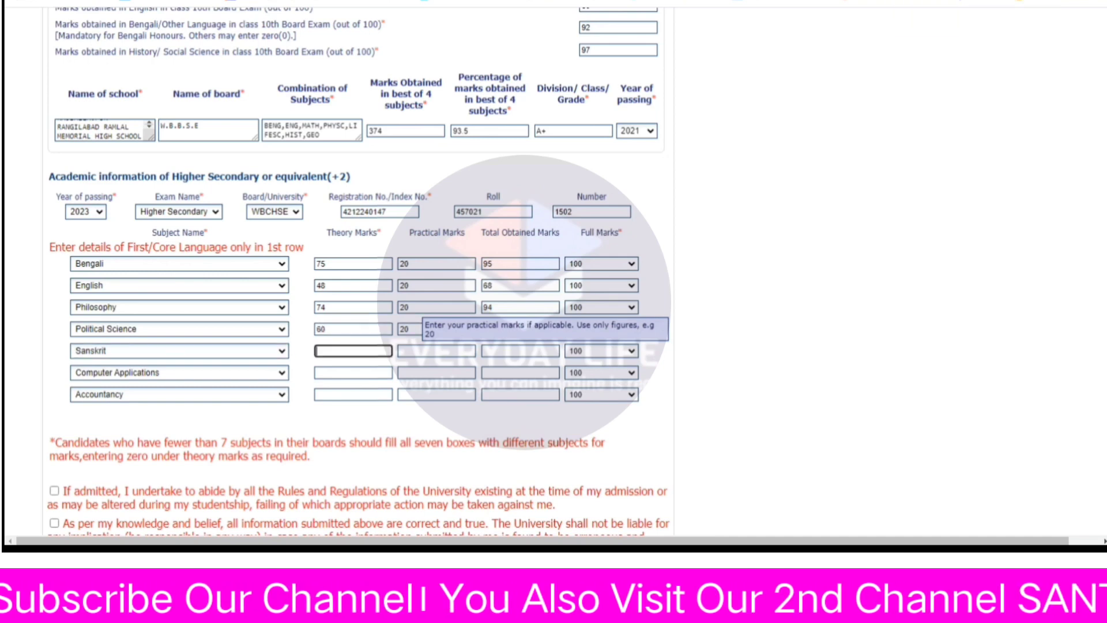